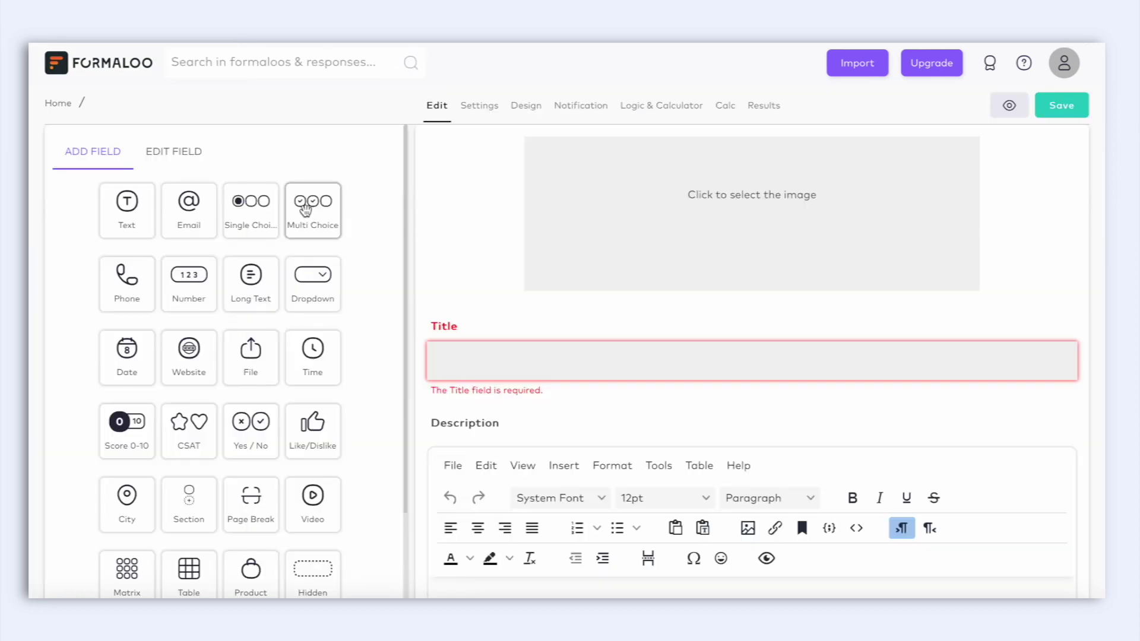
# Add product field Set 1, 'Coffee mugs set' priced 30, with the coffee mugs photo
pyautogui.scroll(-2, 317, 399)
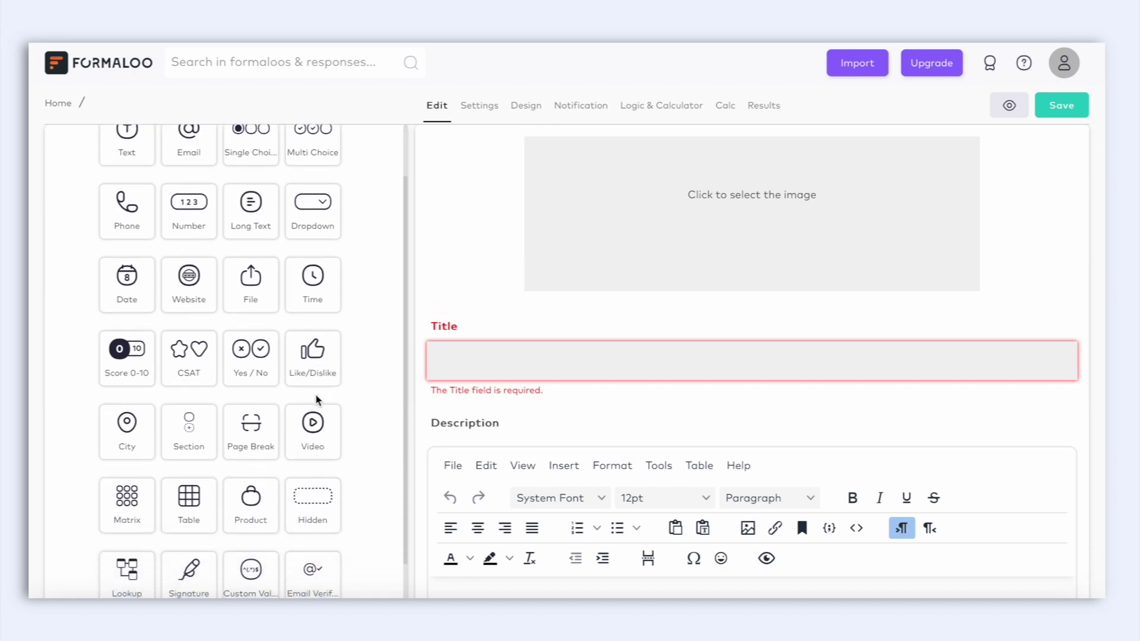
pyautogui.scroll(-5, 483, 428)
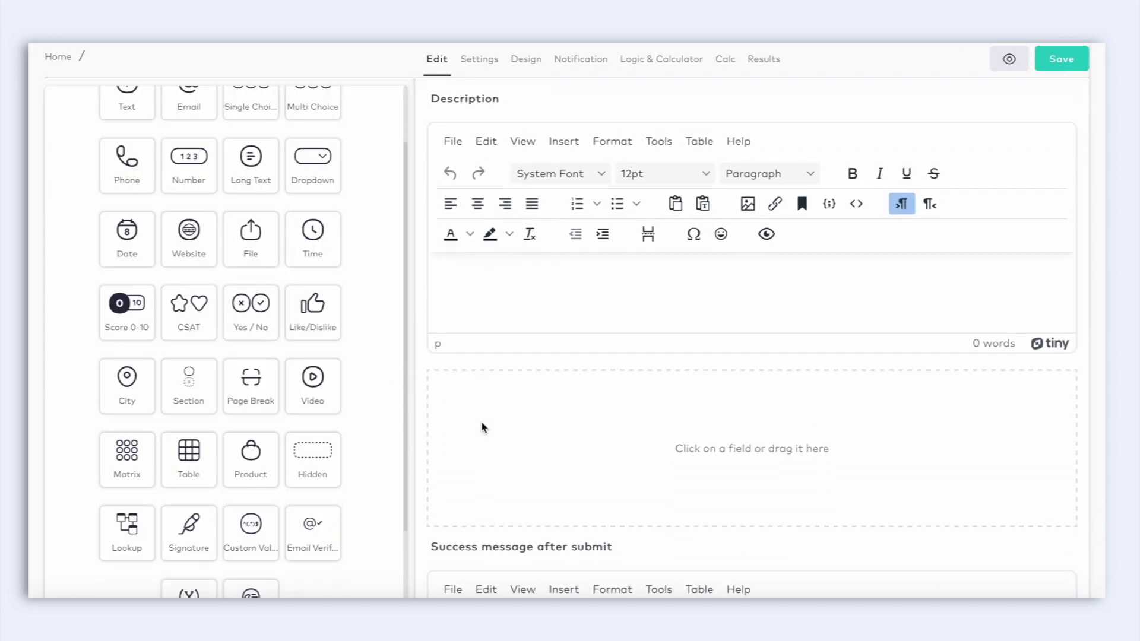
pyautogui.scroll(-2, 483, 428)
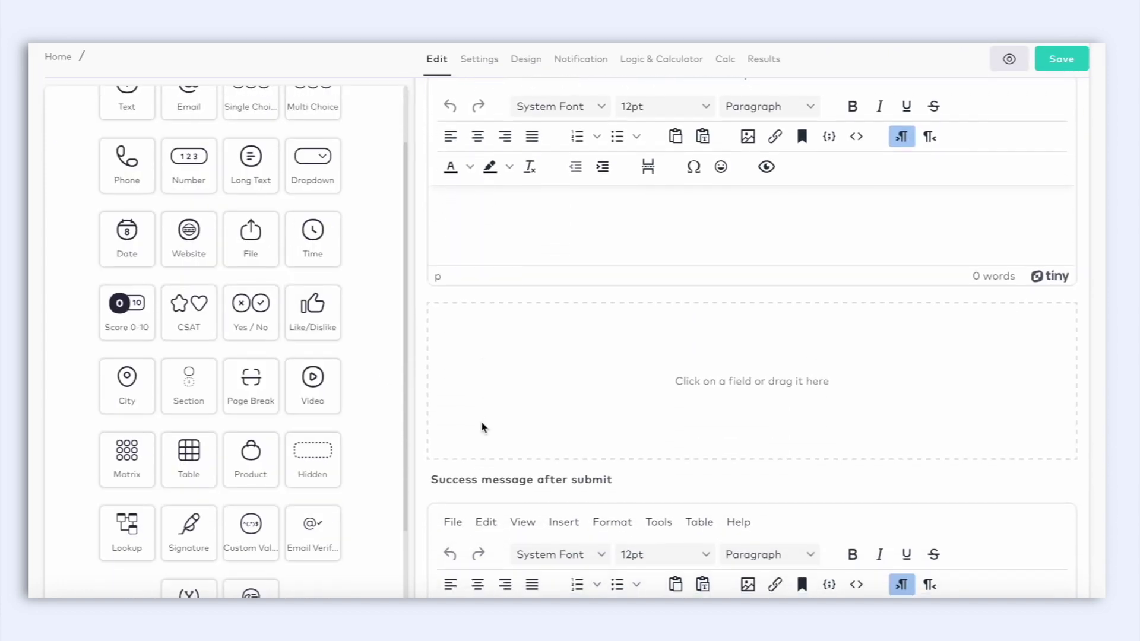
pyautogui.moveTo(252, 461); pyautogui.dragTo(505, 420)
pyautogui.write('Set')
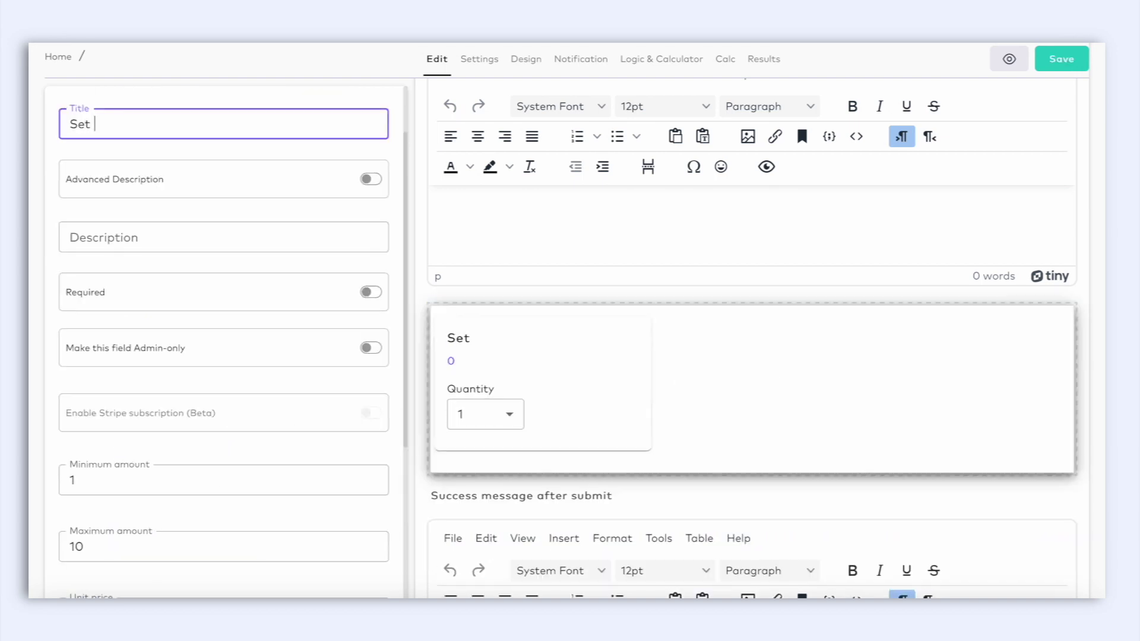
pyautogui.write(' 1')
pyautogui.press('Tab')
pyautogui.press('Tab')
pyautogui.write('Coffee ')
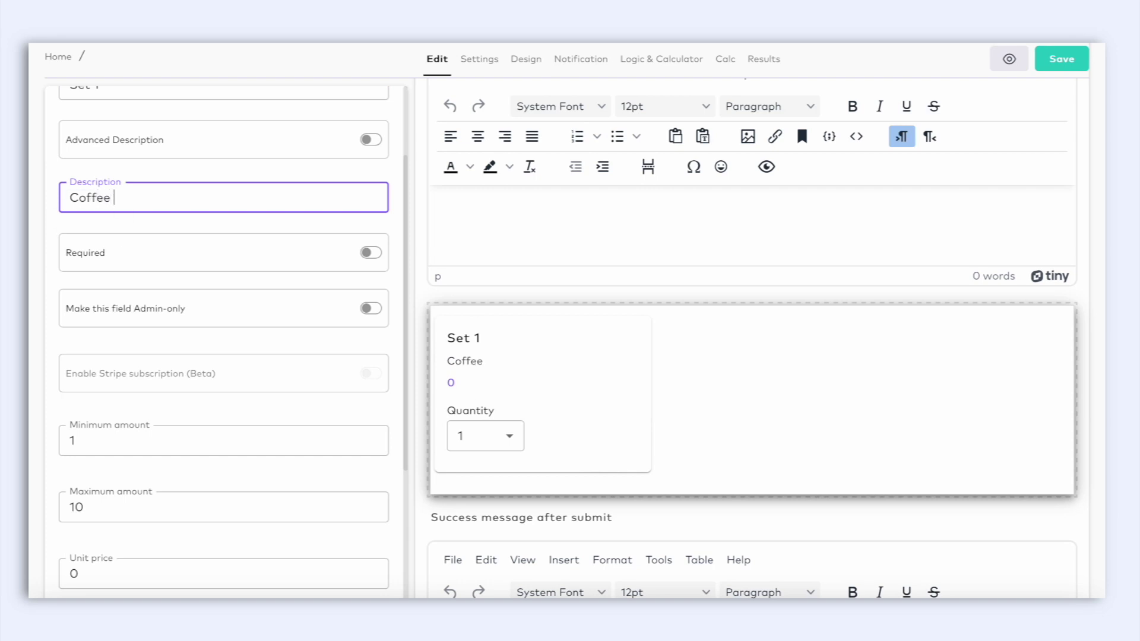
pyautogui.write('mugs set')
pyautogui.press('Tab')
pyautogui.press('Tab')
pyautogui.press('Tab')
pyautogui.press('Tab')
pyautogui.press('Tab')
pyautogui.write('30')
pyautogui.click(125, 499)
# Add product field Set 2, 'Tea Cups set' priced 20, and check the Calc currency list
pyautogui.scroll(5, 272, 293)
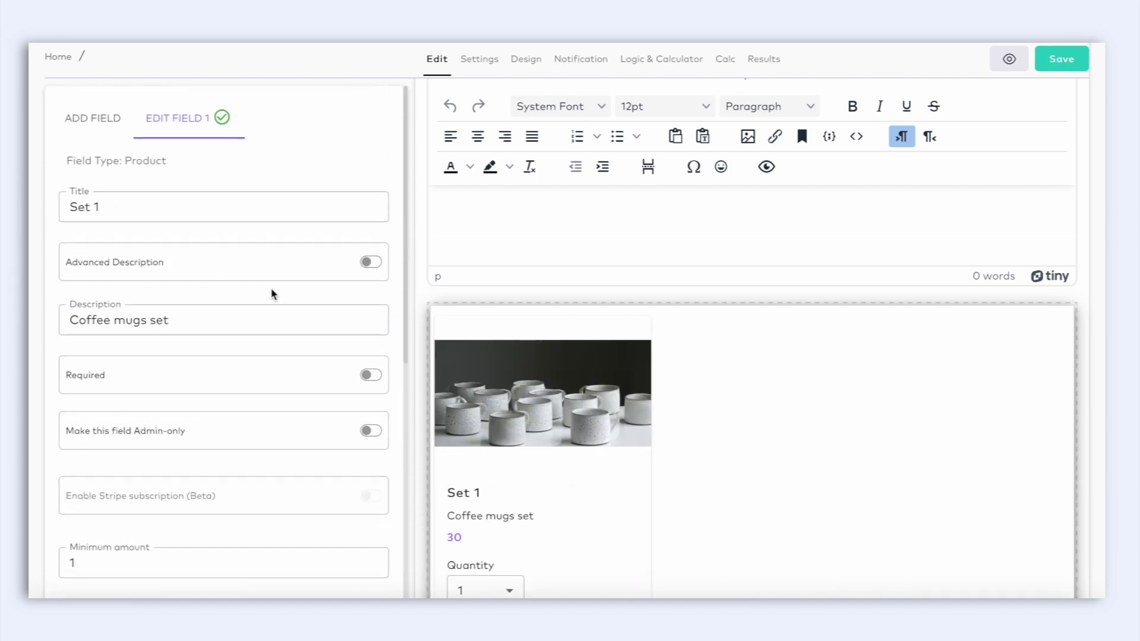
pyautogui.click(92, 116)
pyautogui.moveTo(247, 539); pyautogui.dragTo(636, 119)
pyautogui.write('Set 2')
pyautogui.click(300, 323)
pyautogui.write('Tea Cups set')
pyautogui.scroll(-3, 145, 476)
pyautogui.click(68, 487)
pyautogui.write('20')
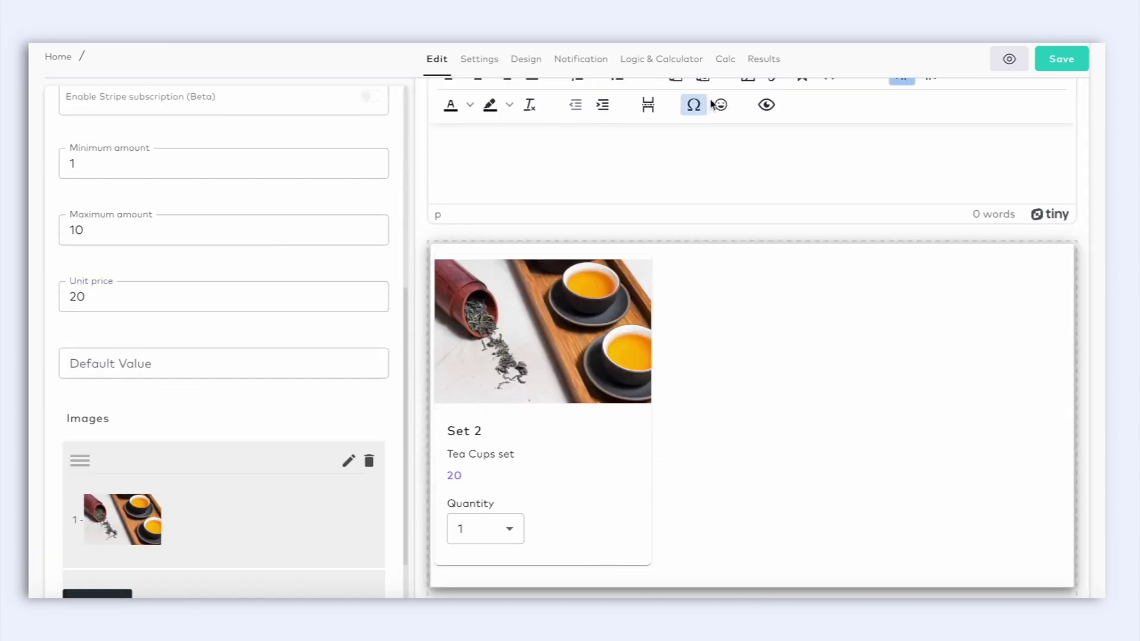
pyautogui.click(728, 59)
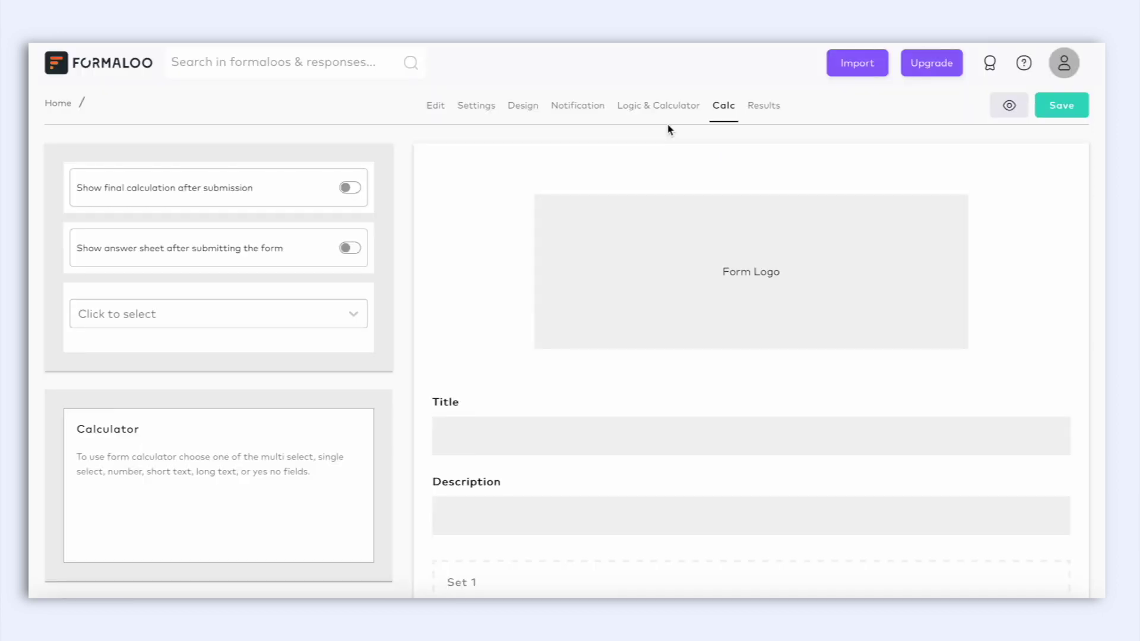
pyautogui.click(353, 314)
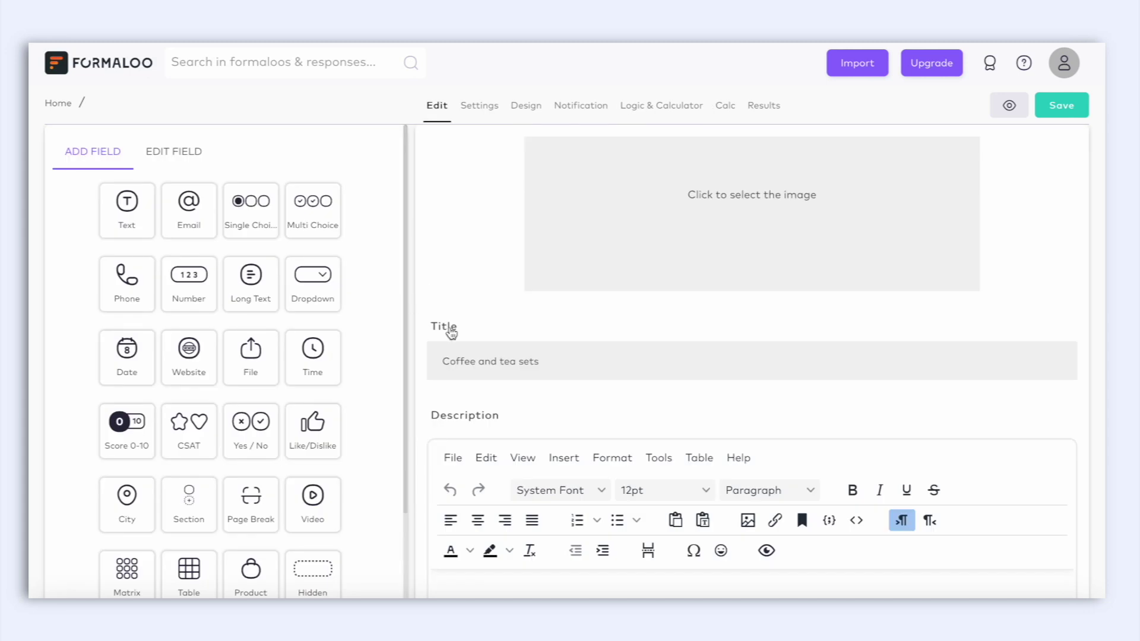
# Add a single choice field titled 'Options'
pyautogui.scroll(-5, 451, 333)
pyautogui.scroll(-5, 451, 334)
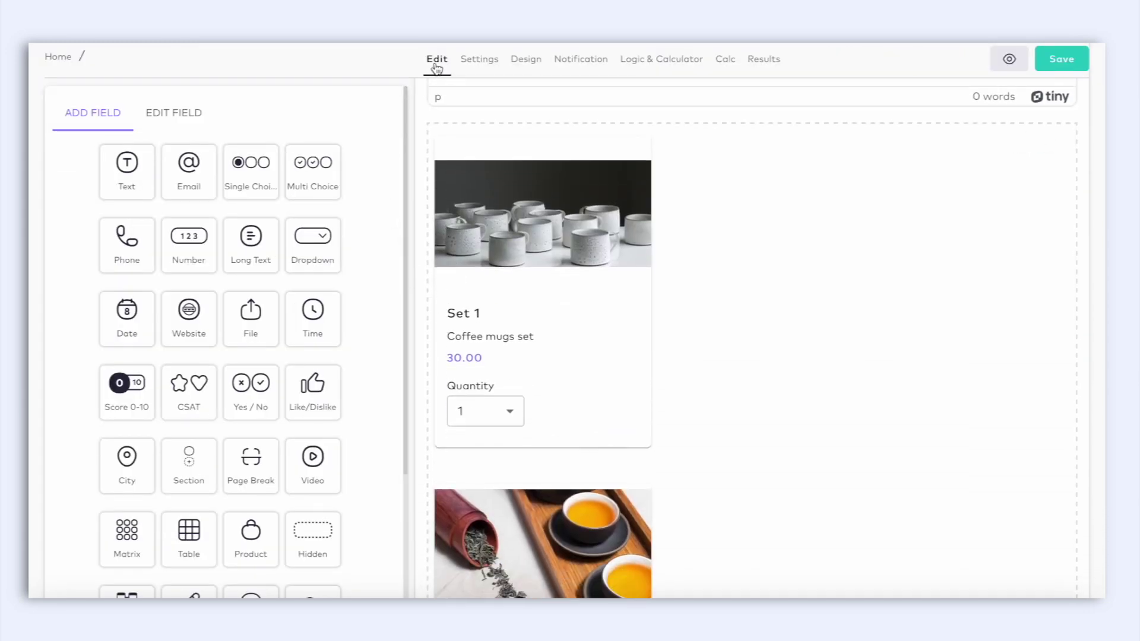
pyautogui.click(264, 168)
pyautogui.write('Options')
pyautogui.scroll(-2, 245, 269)
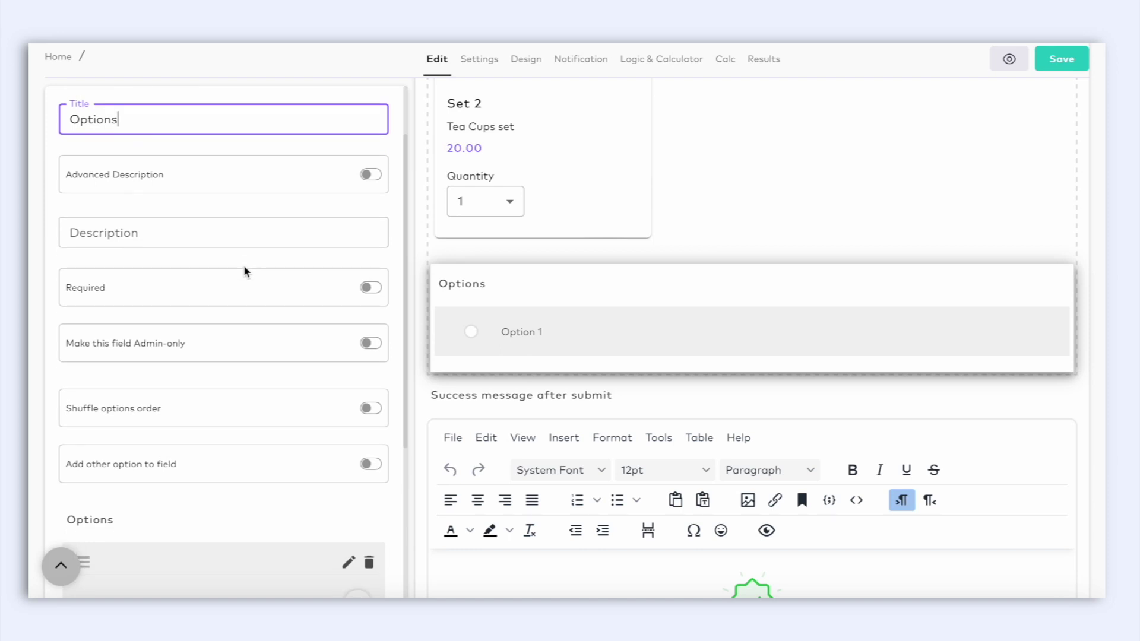
pyautogui.scroll(-2, 244, 271)
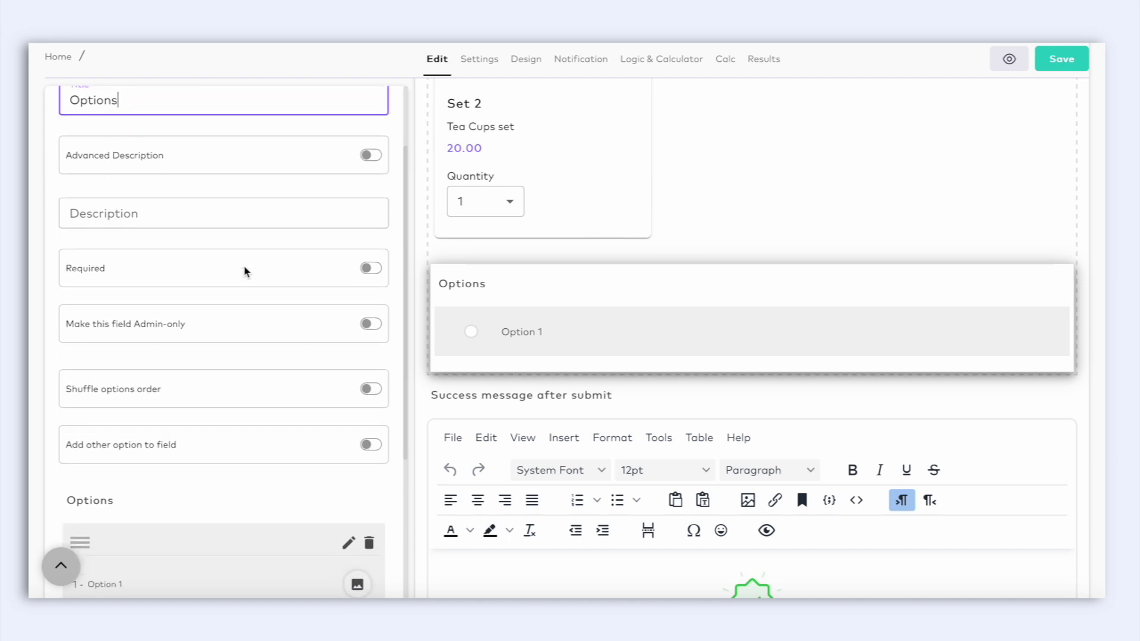
pyautogui.scroll(-4, 243, 265)
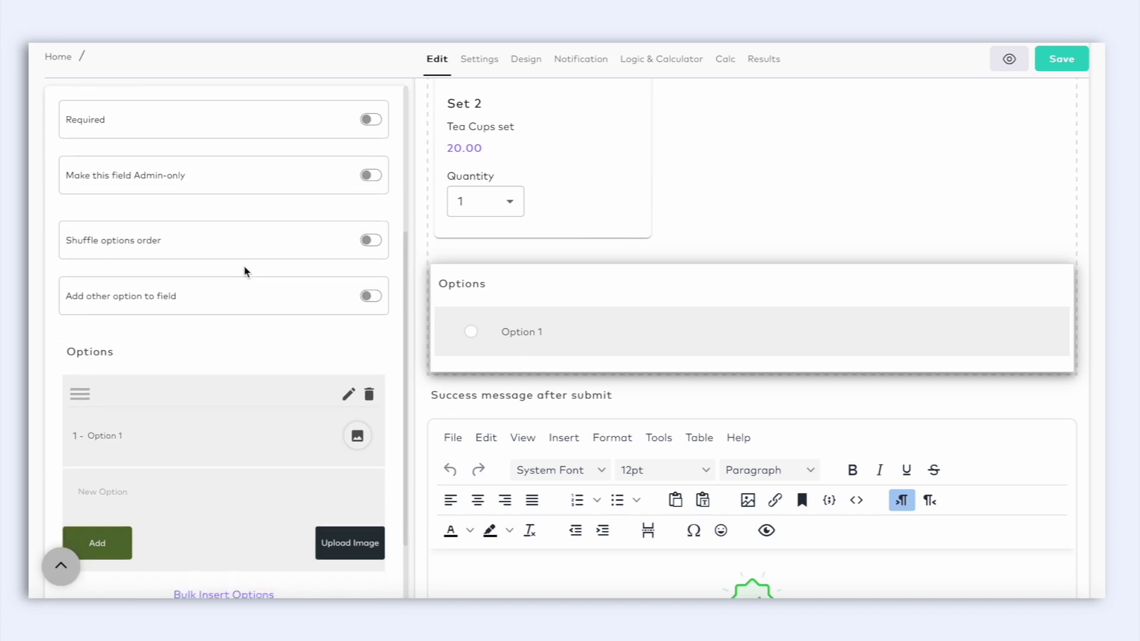
# Set its choices to 'Standard Packaging - 5$' and 'Premium Gift Wrapping - 15$', testing both in the preview
pyautogui.click(349, 322)
pyautogui.moveTo(189, 365); pyautogui.dragTo(89, 363)
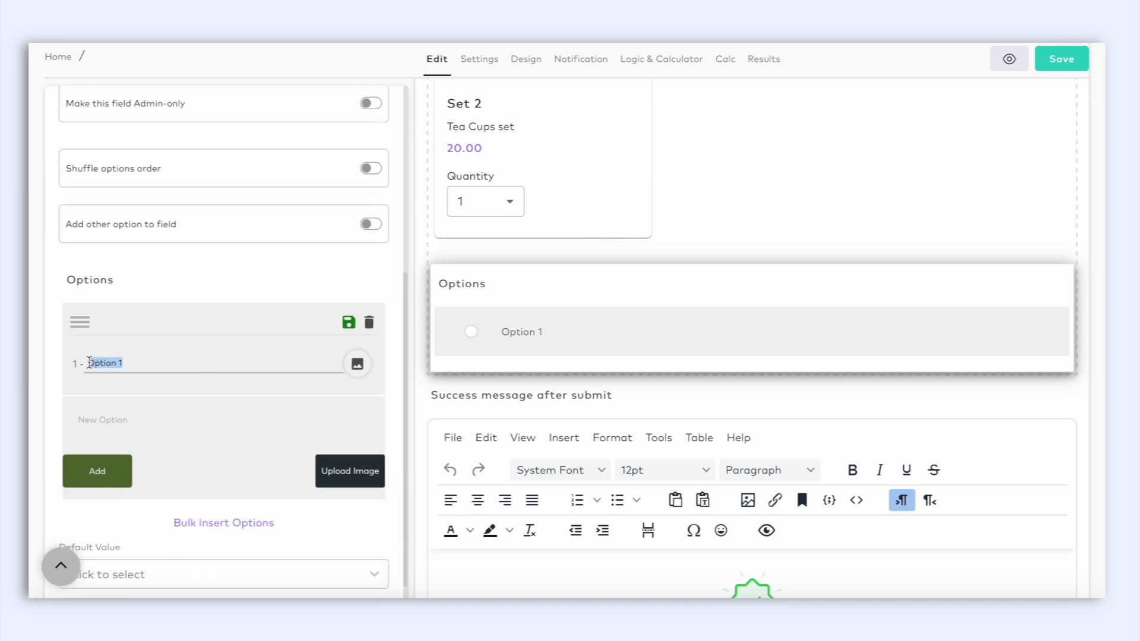
pyautogui.write('Standard')
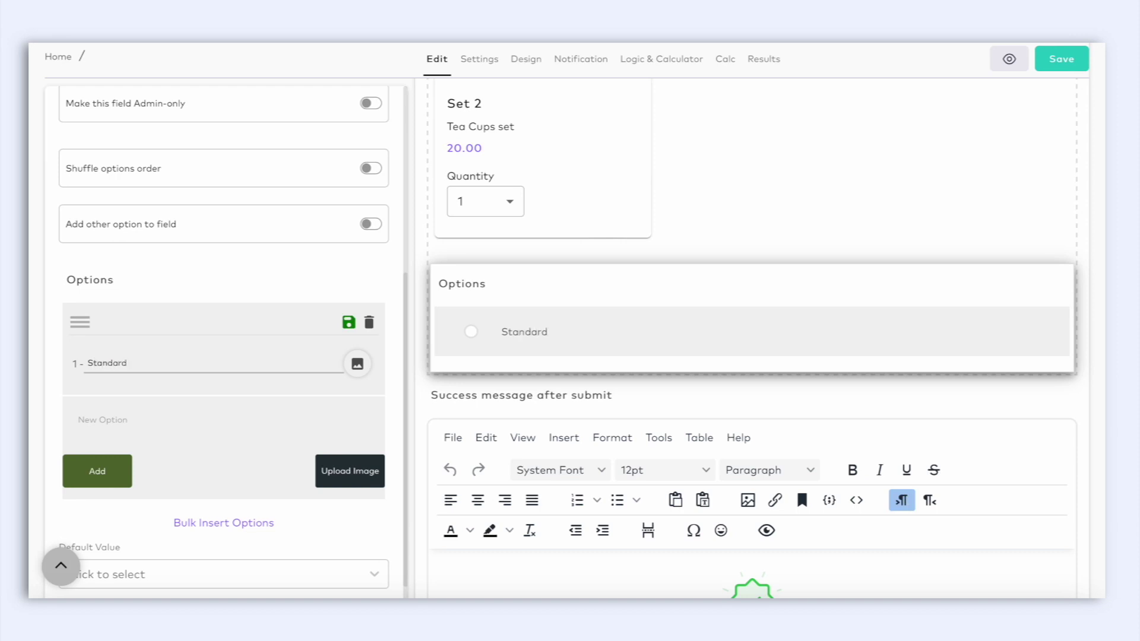
pyautogui.write(' Packaging - 5')
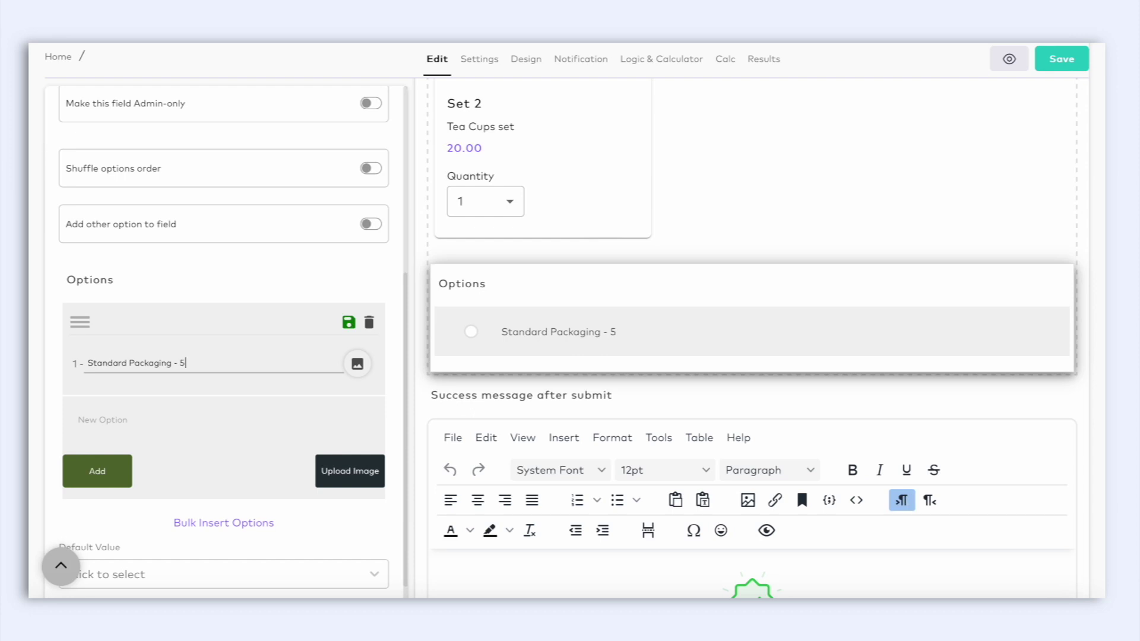
pyautogui.write('$')
pyautogui.click(118, 410)
pyautogui.write('Premium Gift Wrapping')
pyautogui.click(119, 475)
pyautogui.click(471, 331)
pyautogui.click(666, 331)
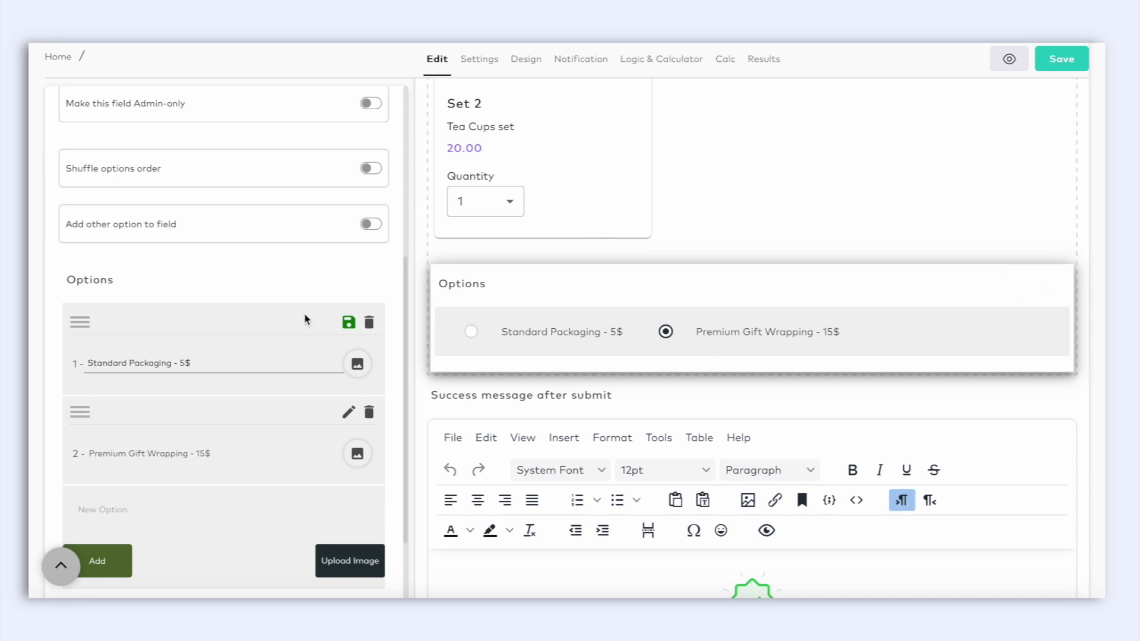
pyautogui.scroll(3, 305, 318)
pyautogui.scroll(2, 305, 318)
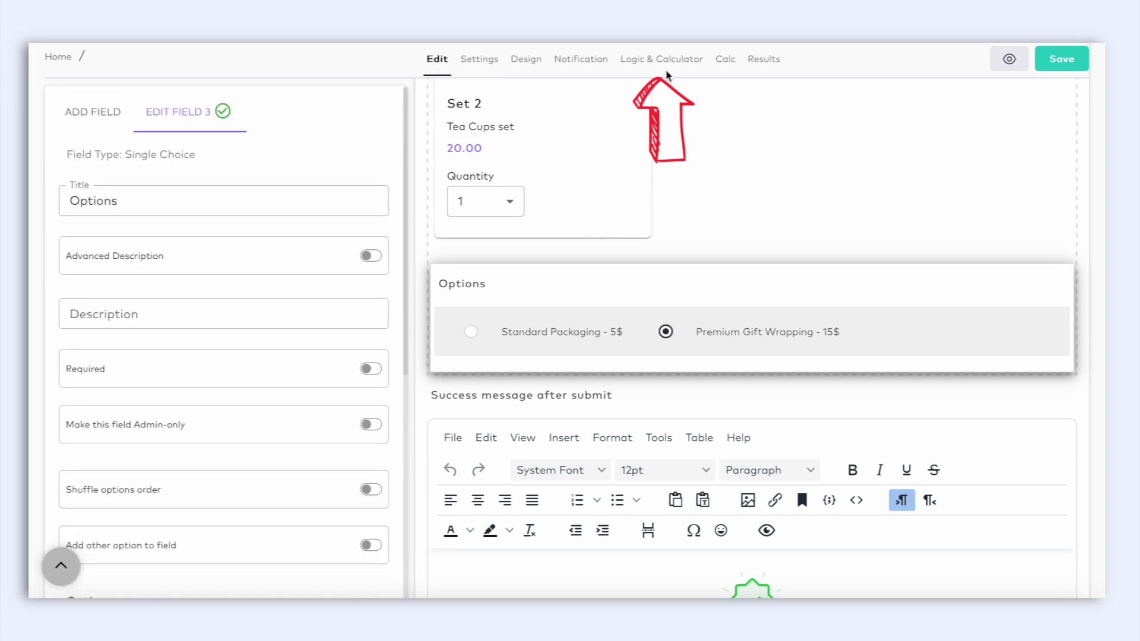
# Go to the Logic & Calculator flowchart and bring up the Advanced Logic editor
pyautogui.click(669, 62)
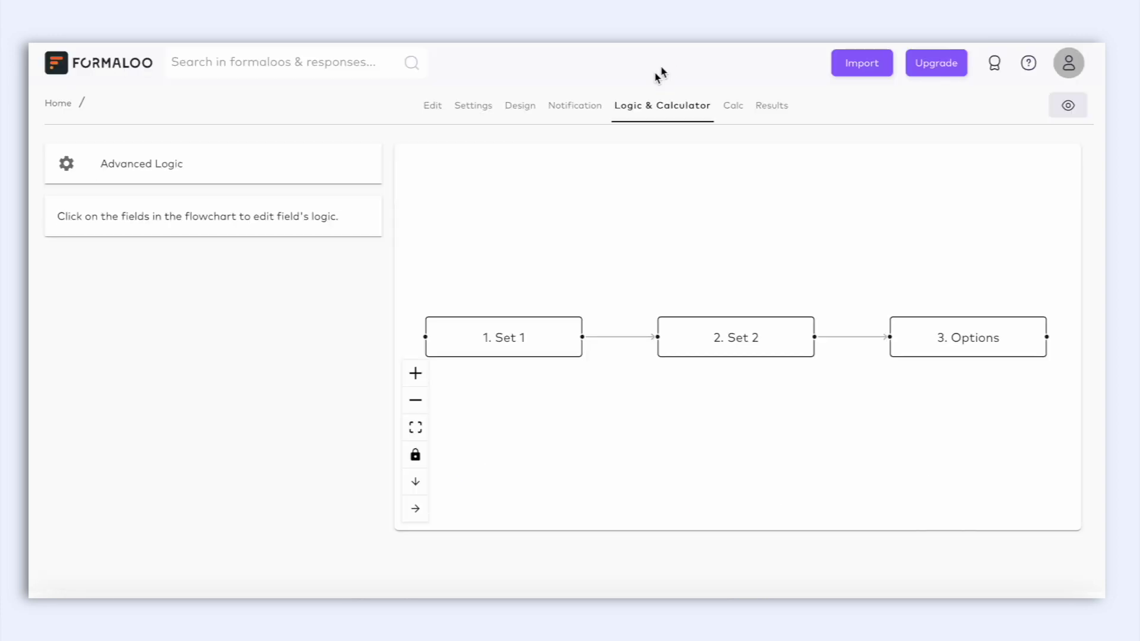
pyautogui.click(341, 176)
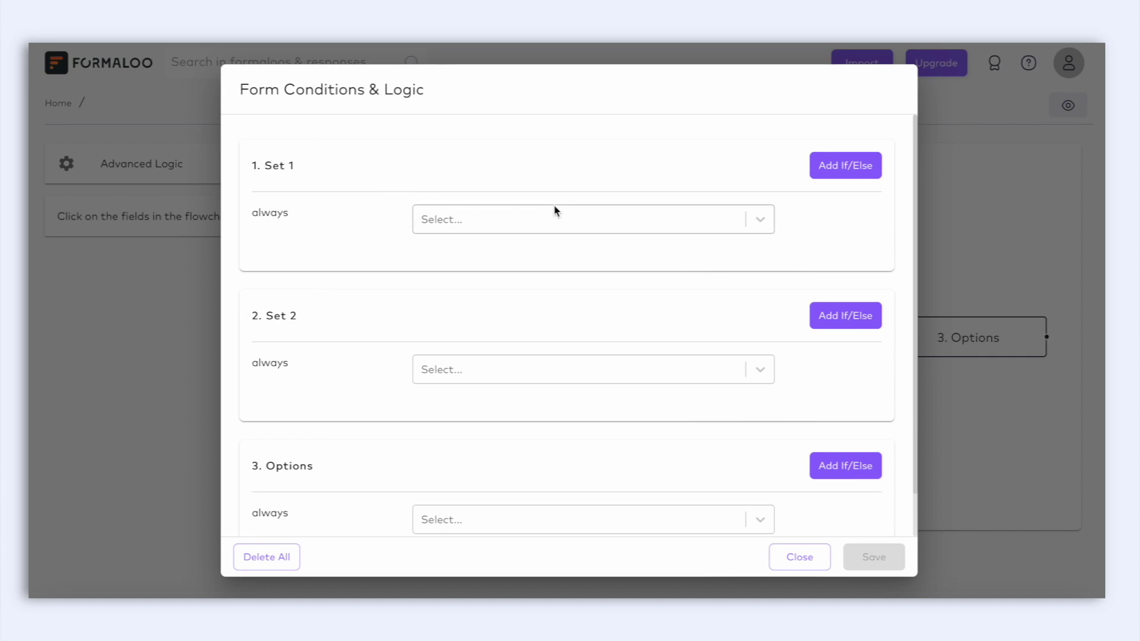
# Add a Set 1 rule: if Set 1 is answered, add Set 1 to Price
pyautogui.click(837, 172)
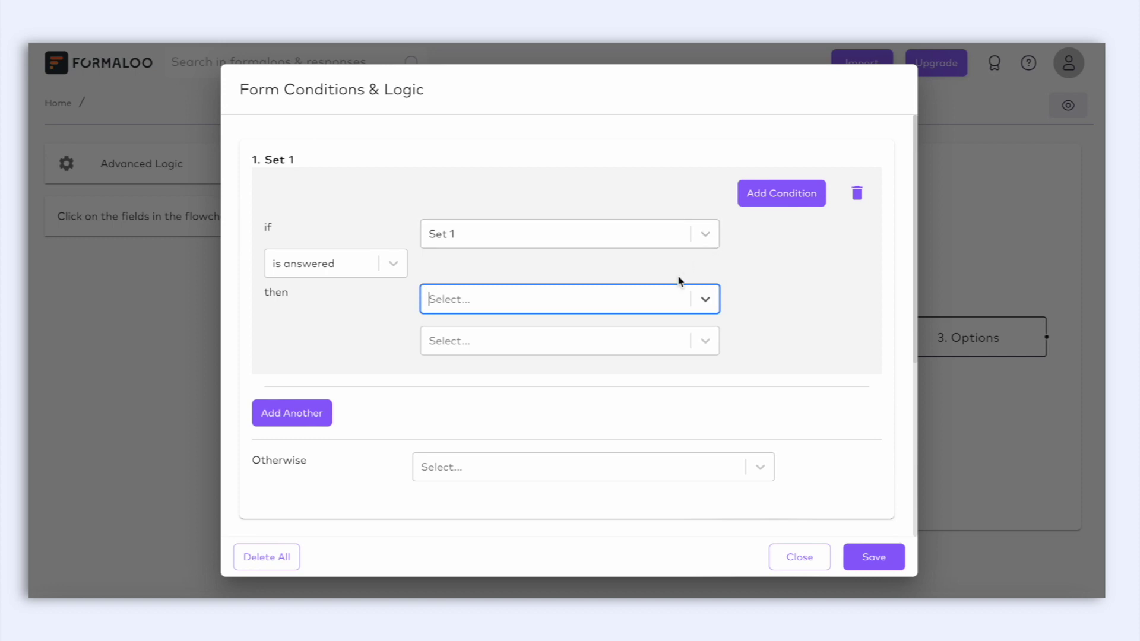
pyautogui.click(394, 266)
pyautogui.click(394, 264)
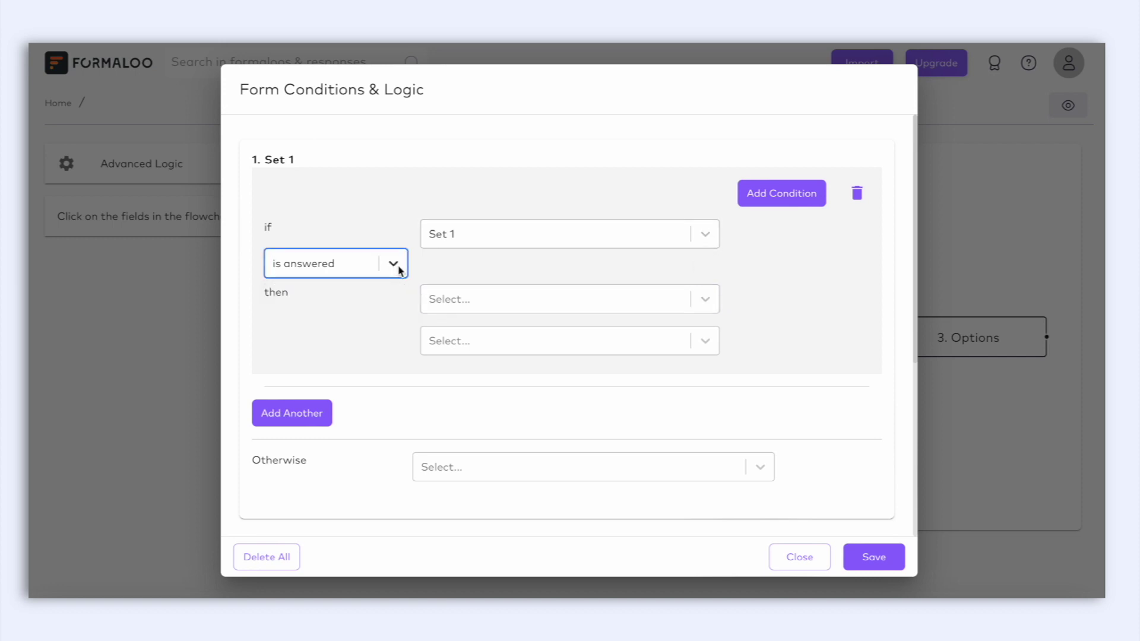
pyautogui.click(709, 301)
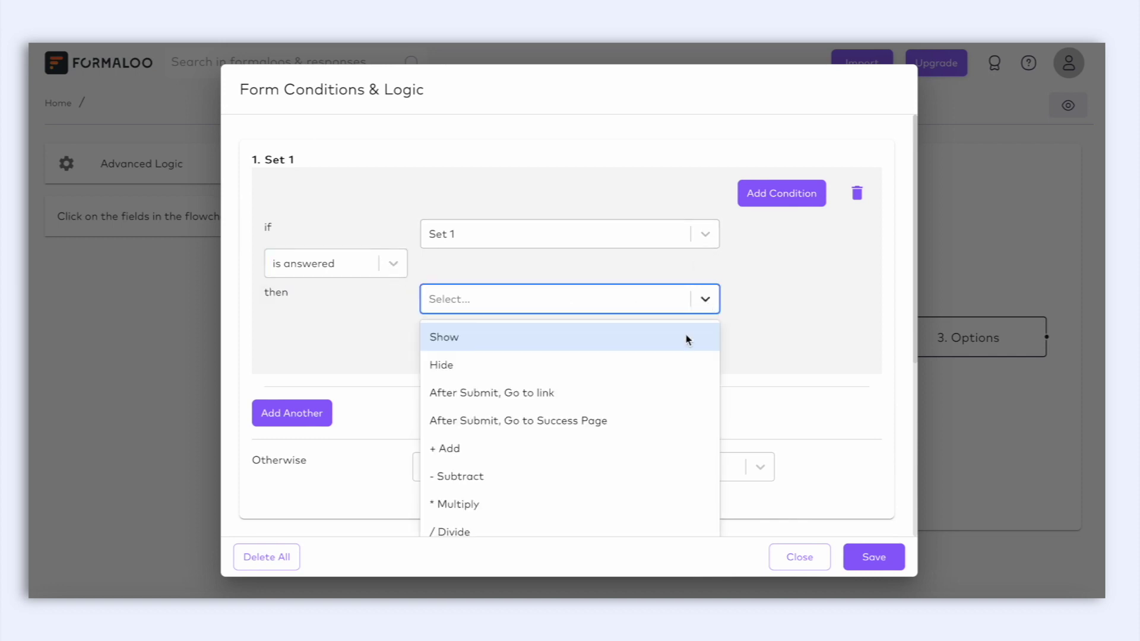
pyautogui.click(628, 449)
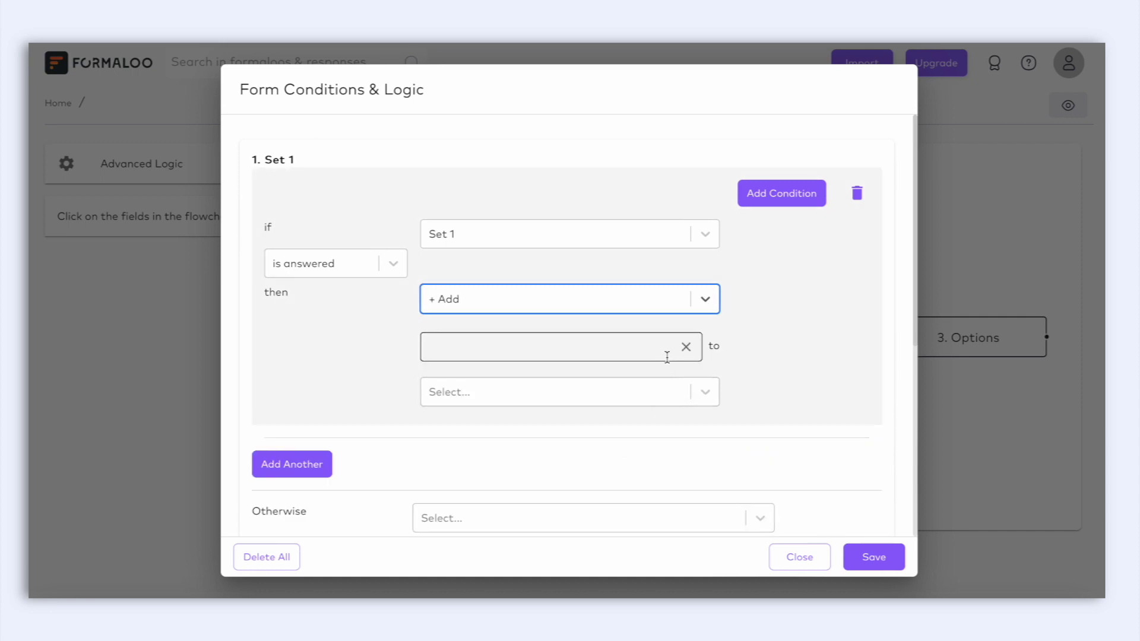
pyautogui.click(666, 346)
pyautogui.click(647, 382)
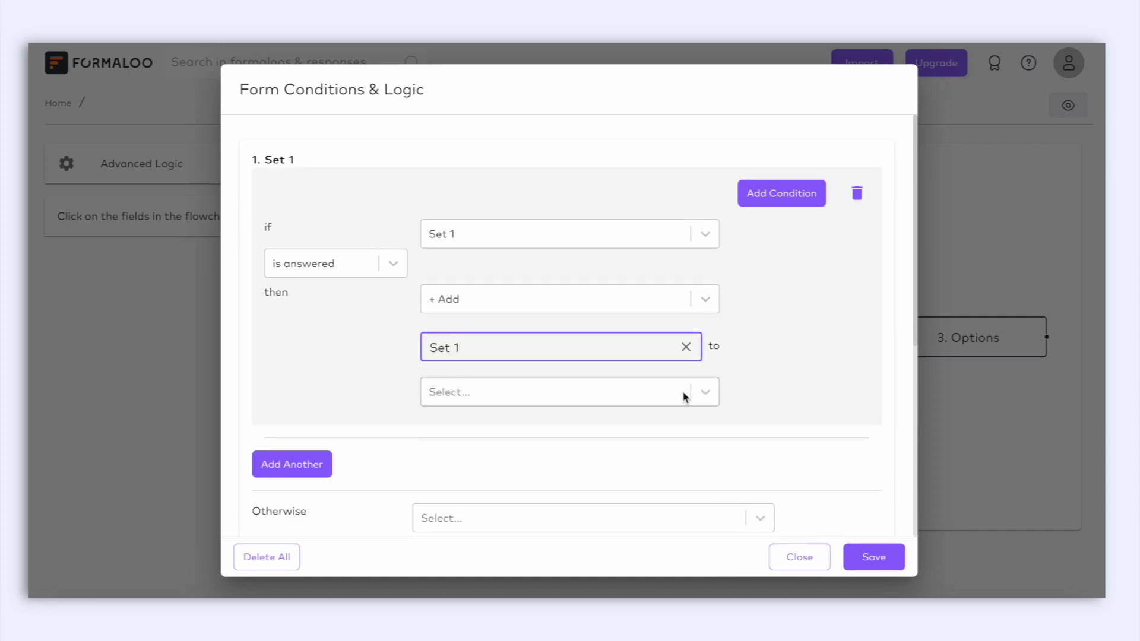
pyautogui.click(707, 394)
pyautogui.click(682, 433)
# Add a Set 2 rule: if Set 2 is answered, add Set 2 to Price
pyautogui.scroll(-3, 683, 432)
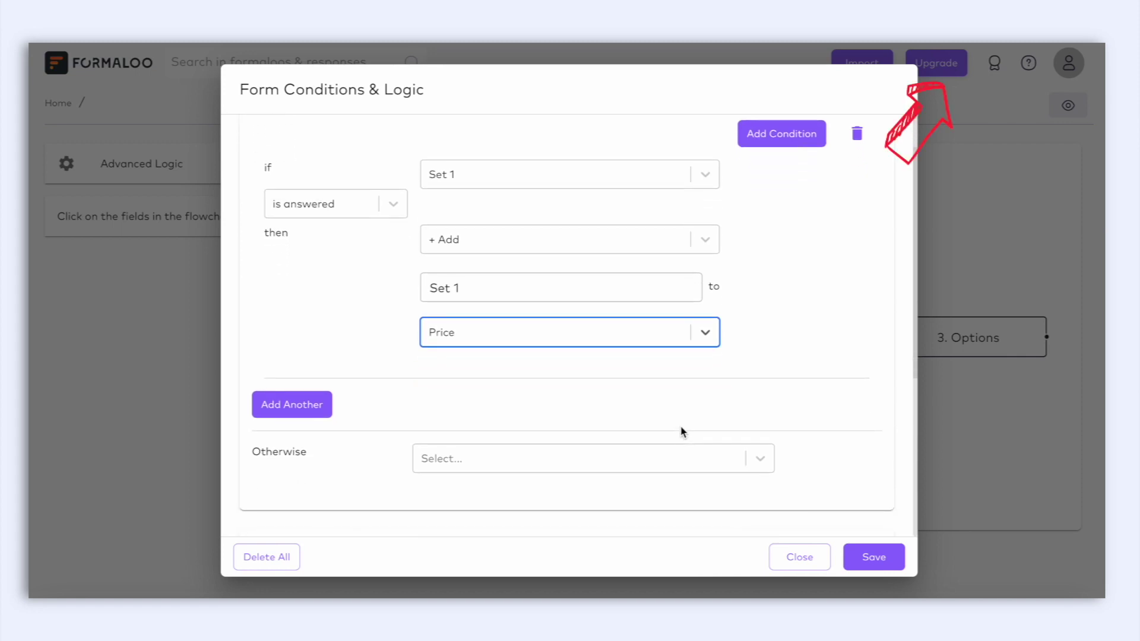
pyautogui.scroll(-1, 683, 432)
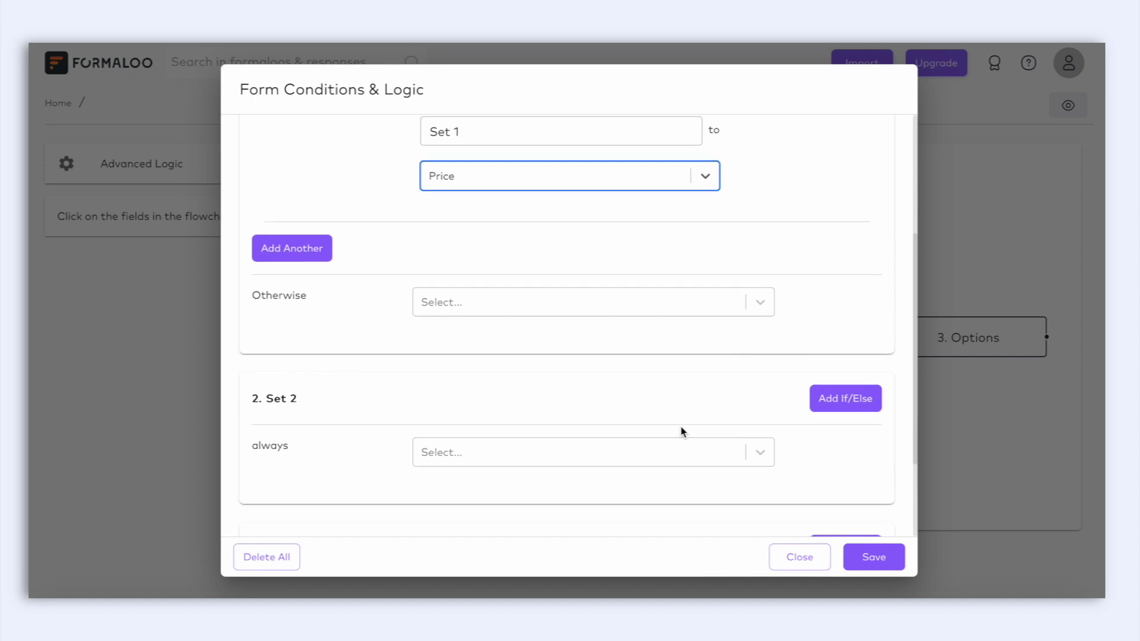
pyautogui.scroll(-1, 683, 432)
pyautogui.scroll(-1, 683, 432)
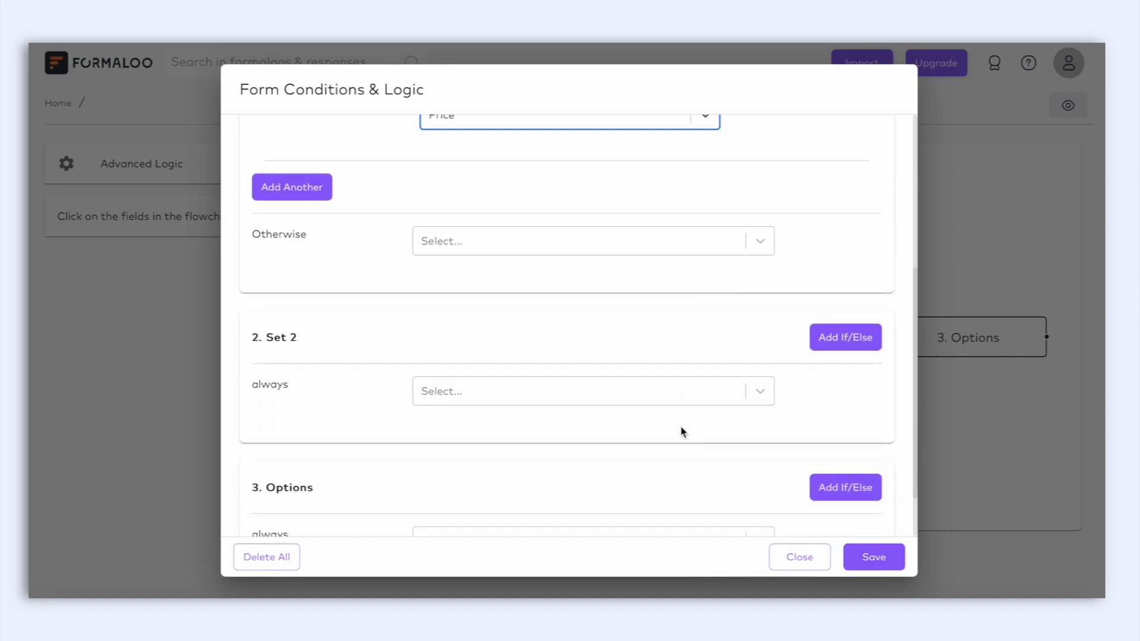
pyautogui.scroll(-1, 683, 432)
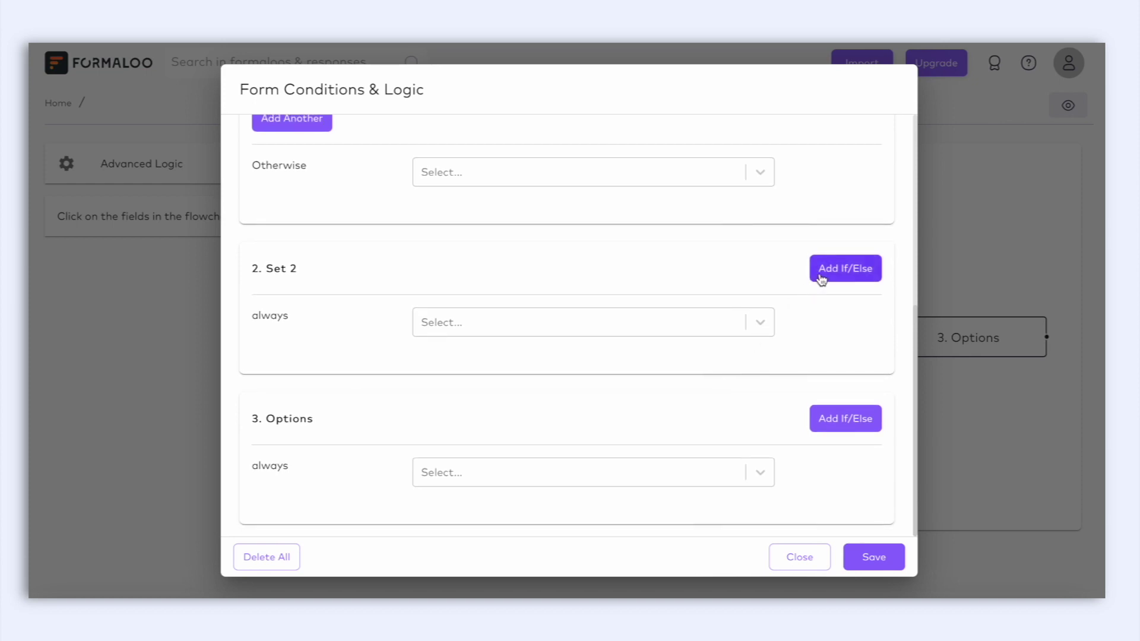
pyautogui.click(821, 276)
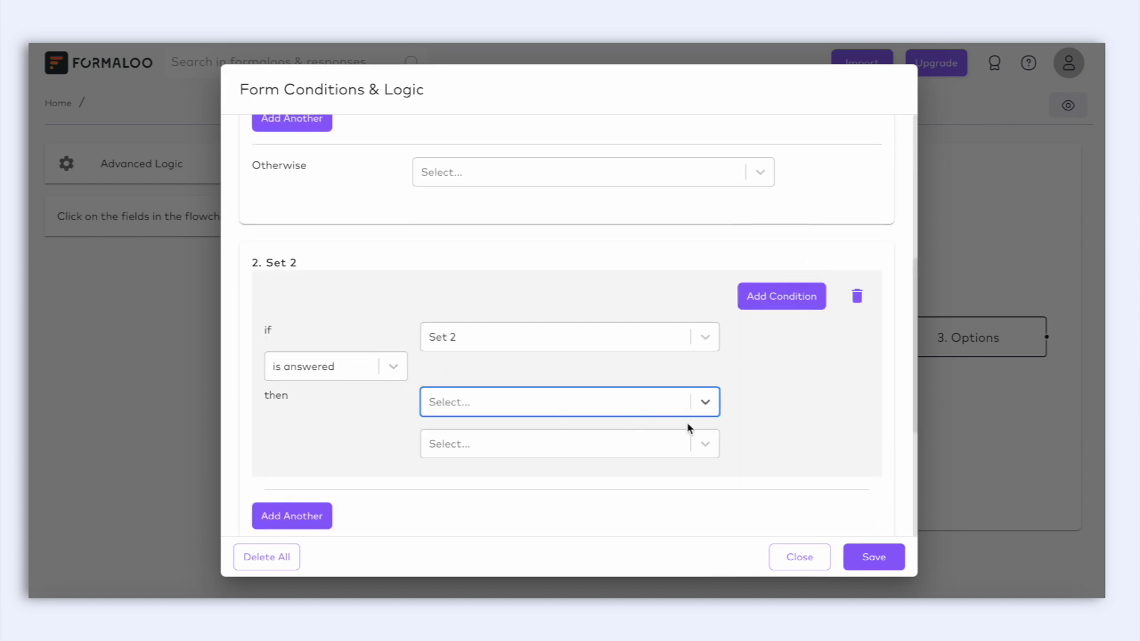
pyautogui.click(707, 403)
pyautogui.scroll(-1, 667, 467)
pyautogui.click(664, 474)
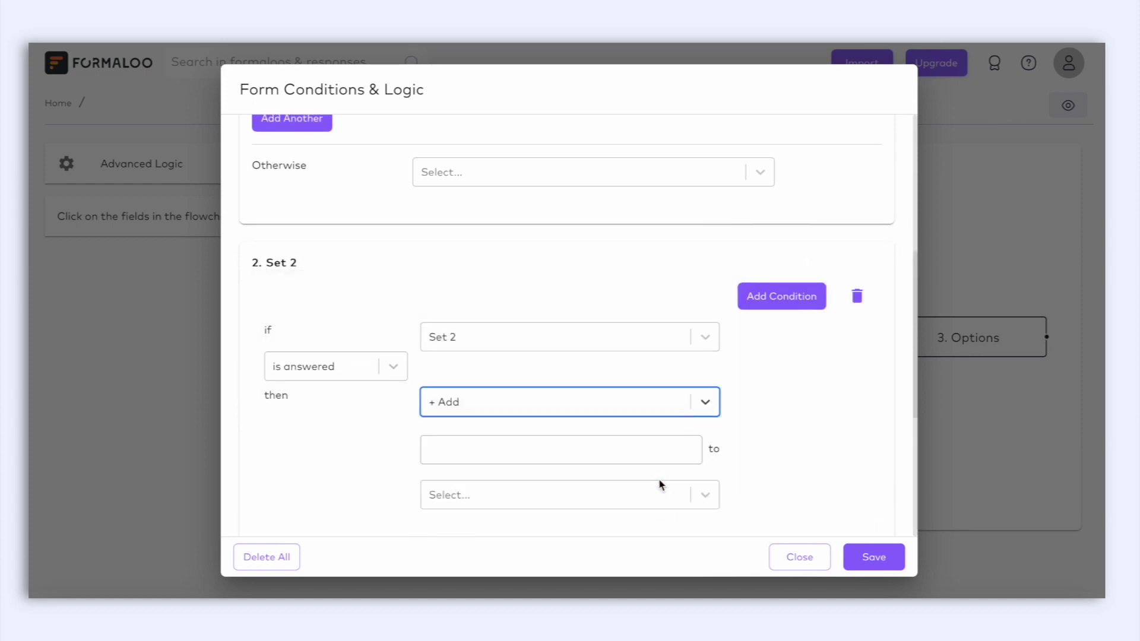
pyautogui.scroll(-1, 661, 485)
pyautogui.click(667, 394)
pyautogui.click(642, 458)
pyautogui.click(705, 442)
pyautogui.click(690, 466)
pyautogui.scroll(-4, 758, 453)
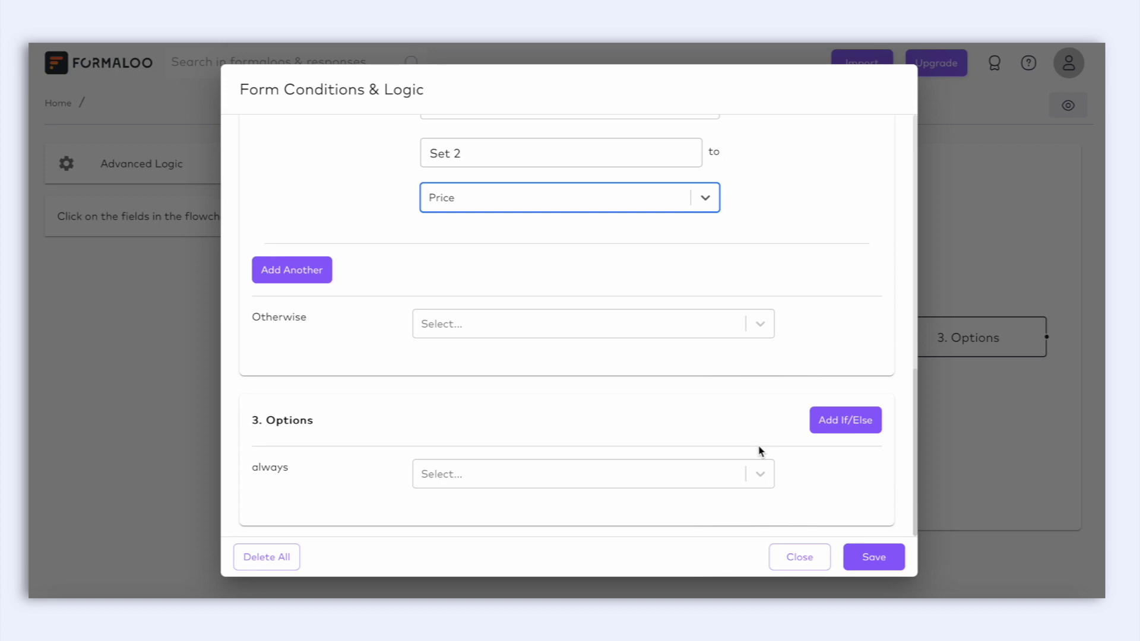
# Add an Options rule: if Standard Packaging is chosen, add 5 to Price
pyautogui.click(841, 428)
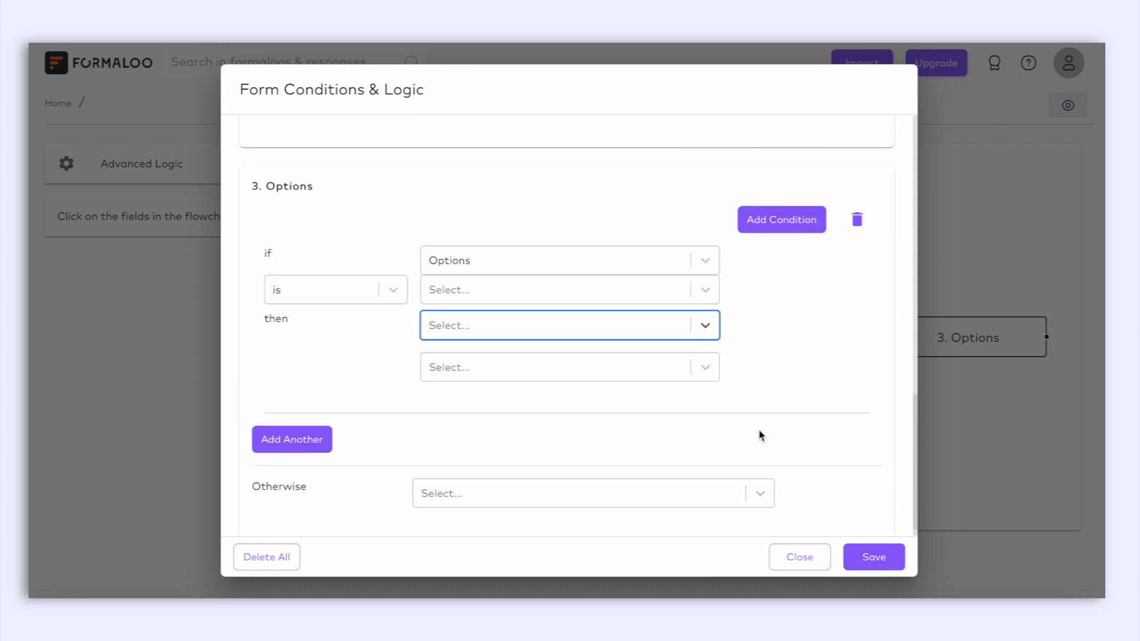
pyautogui.click(707, 259)
pyautogui.click(707, 258)
pyautogui.click(709, 291)
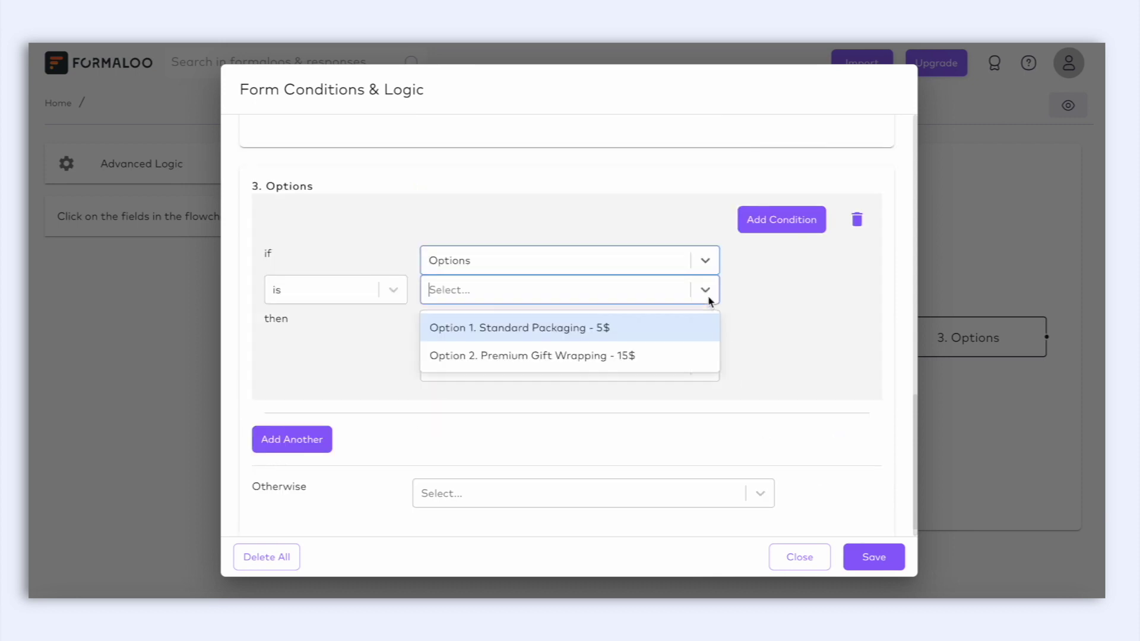
pyautogui.click(691, 328)
pyautogui.click(707, 326)
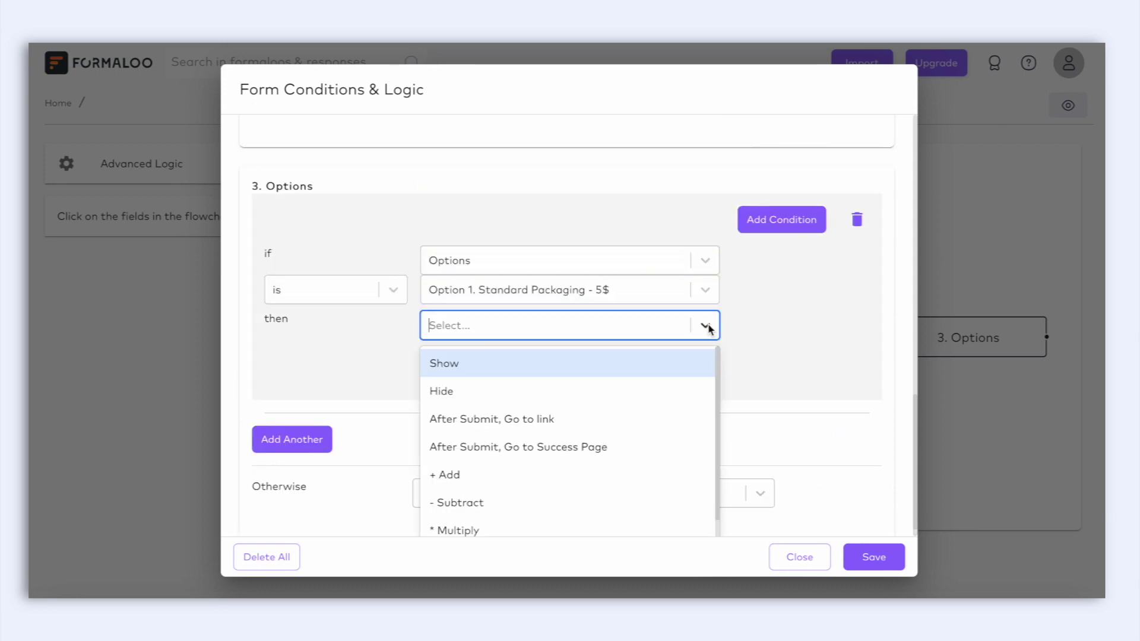
pyautogui.click(669, 475)
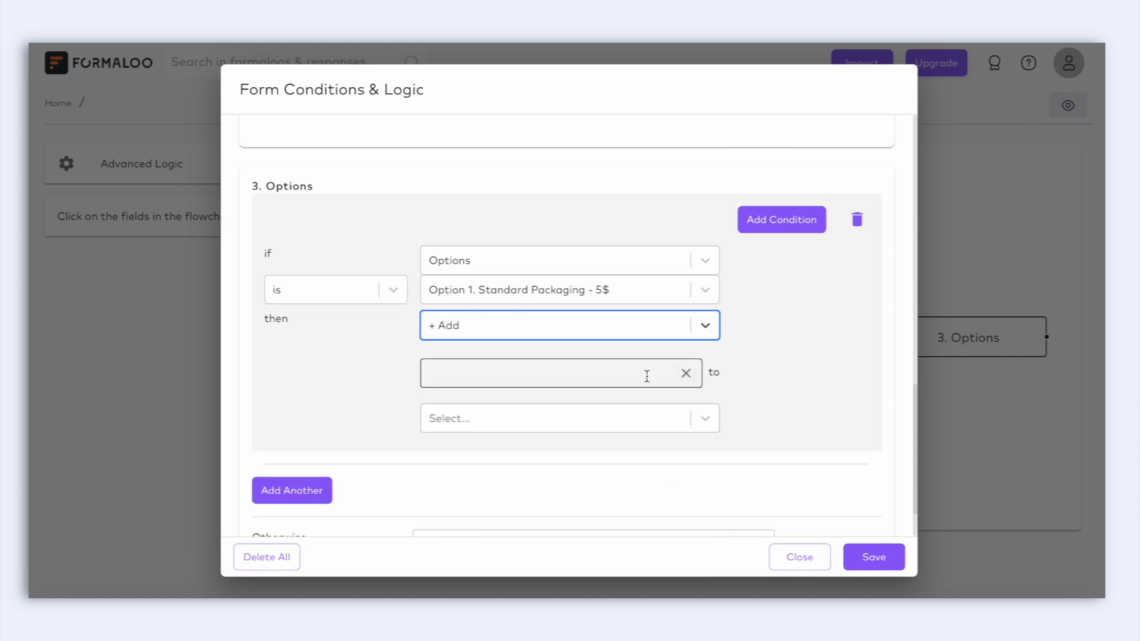
pyautogui.write('5')
pyautogui.click(653, 415)
pyautogui.click(642, 437)
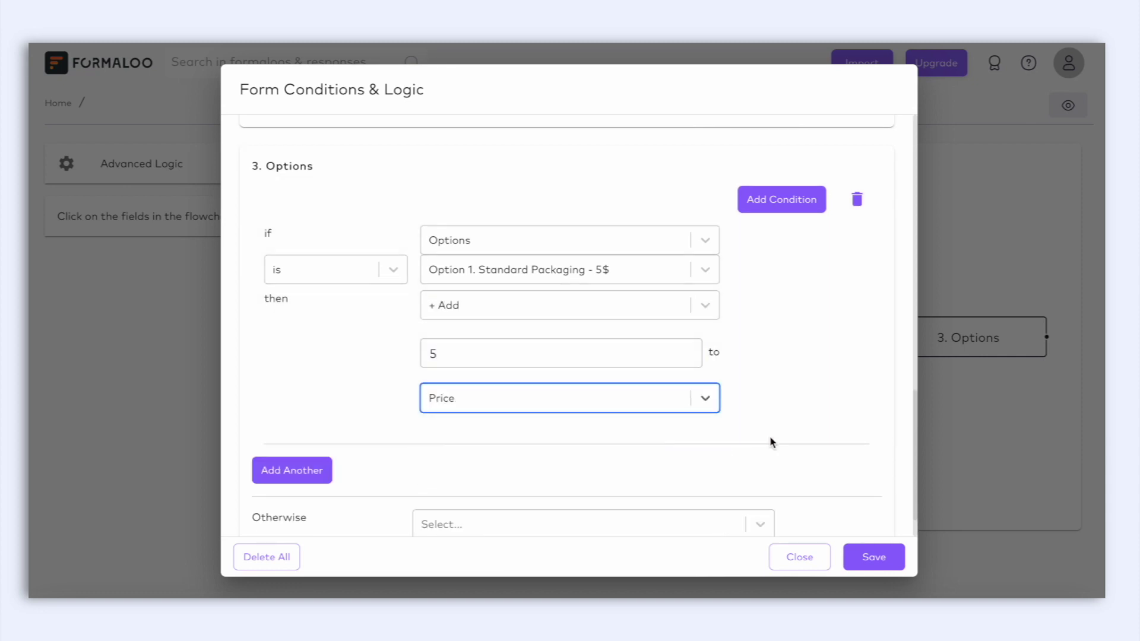
pyautogui.scroll(-1, 771, 443)
# Add a second Options rule: if Premium Gift Wrapping is chosen, add 15 to Price
pyautogui.click(308, 422)
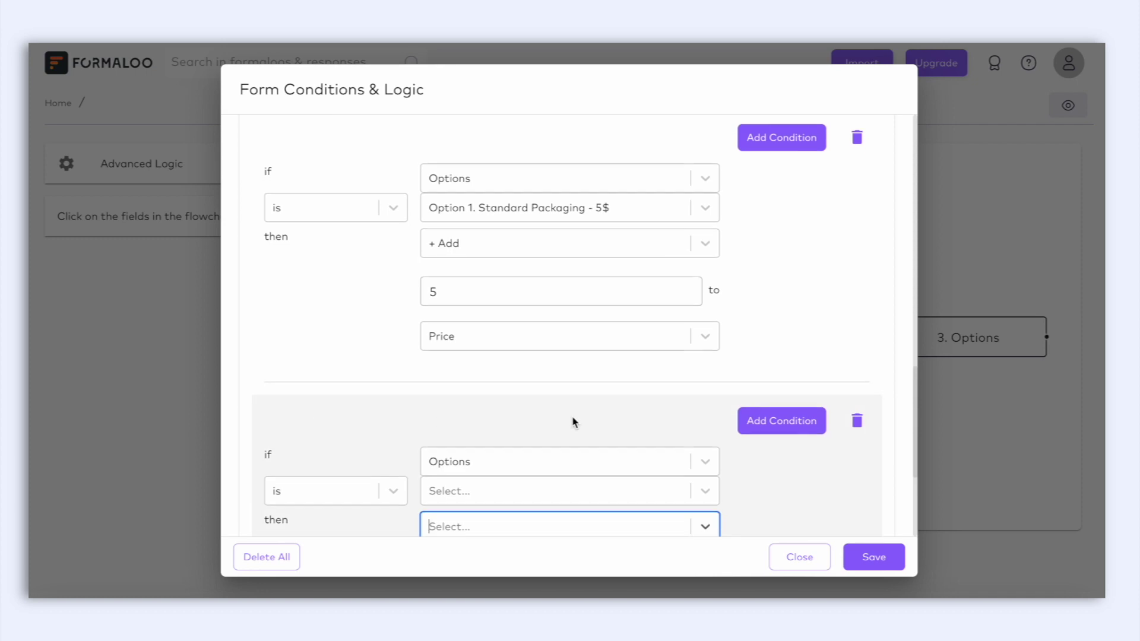
pyautogui.click(707, 388)
pyautogui.click(669, 458)
pyautogui.click(708, 402)
pyautogui.scroll(-2, 675, 463)
pyautogui.click(666, 485)
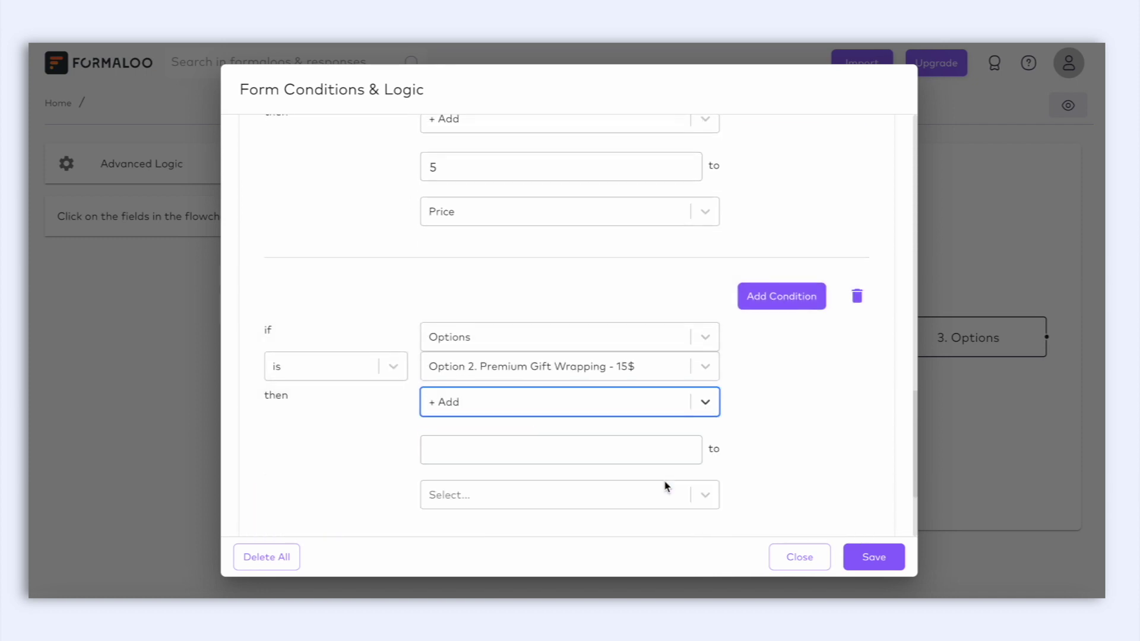
pyautogui.click(664, 455)
pyautogui.write('15')
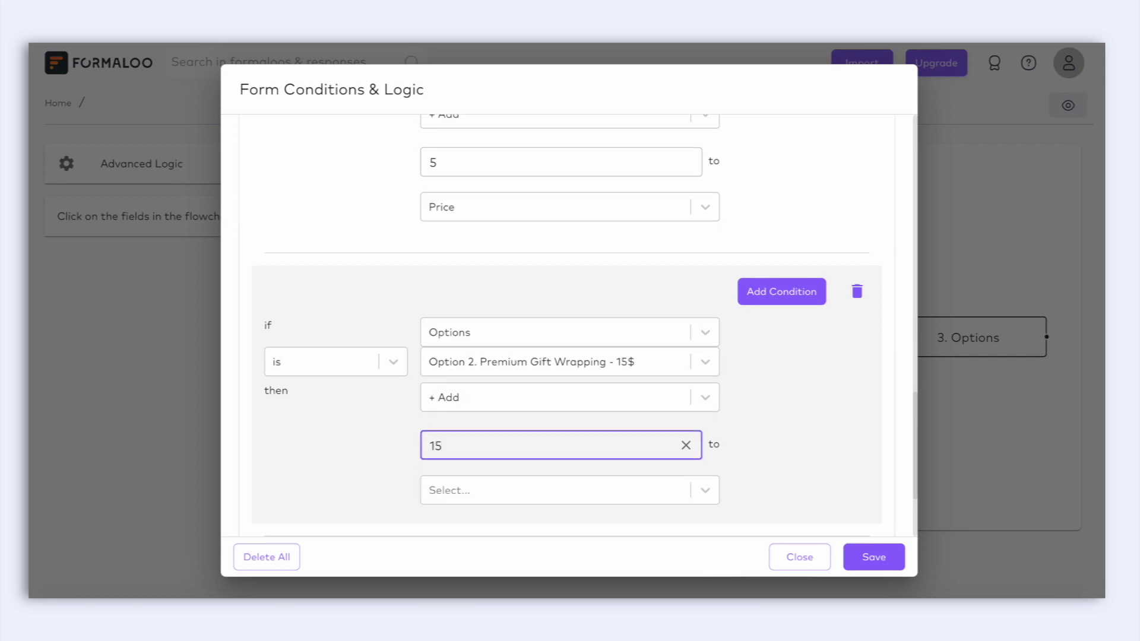
pyautogui.click(710, 427)
pyautogui.click(677, 458)
pyautogui.scroll(-3, 760, 438)
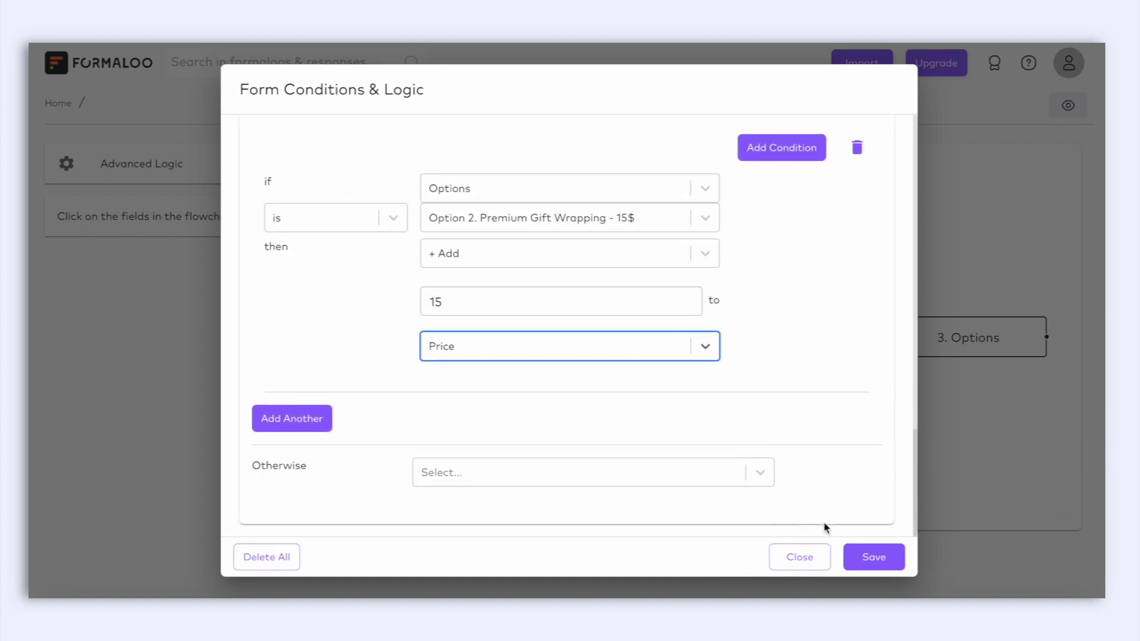
# Save the conditions and logic rules and close the Form Conditions & Logic dialog
pyautogui.click(858, 559)
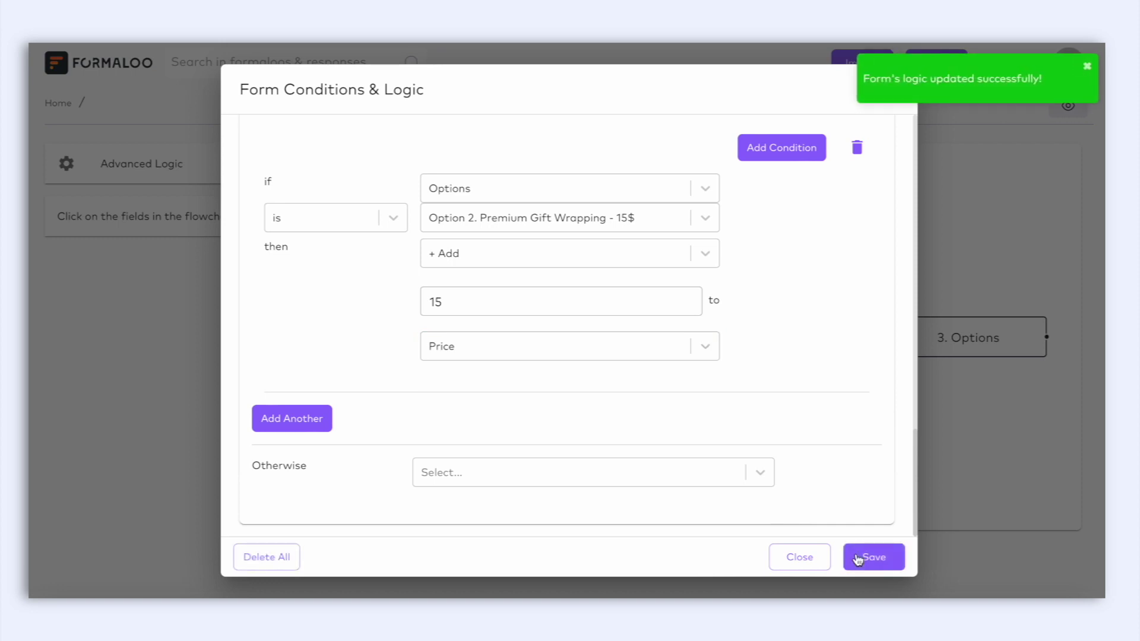
pyautogui.click(858, 560)
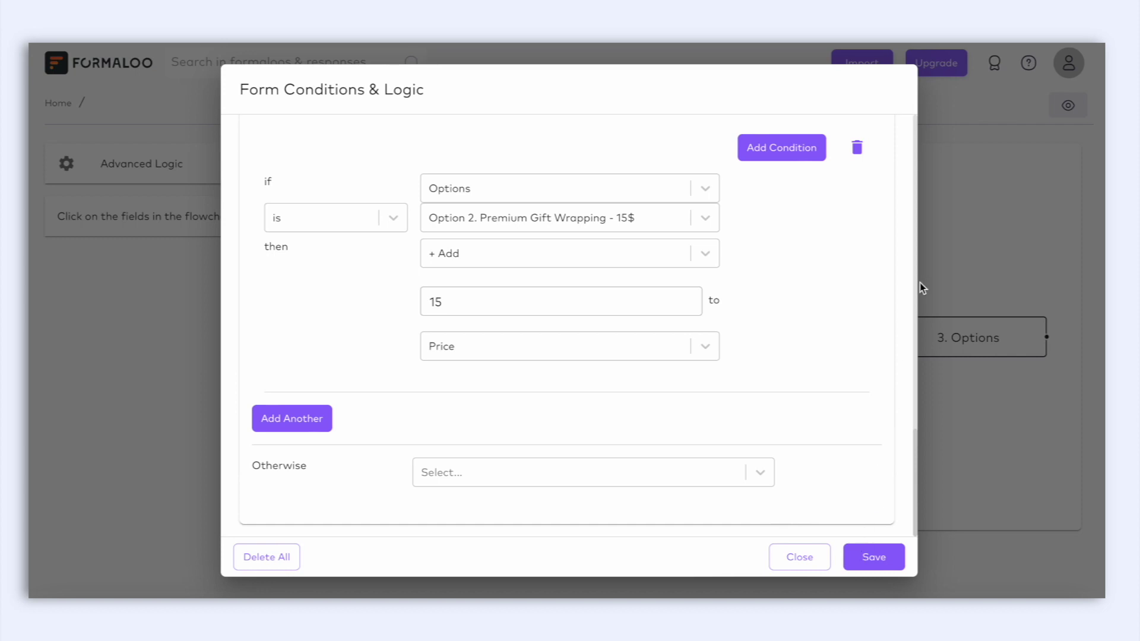
pyautogui.click(811, 570)
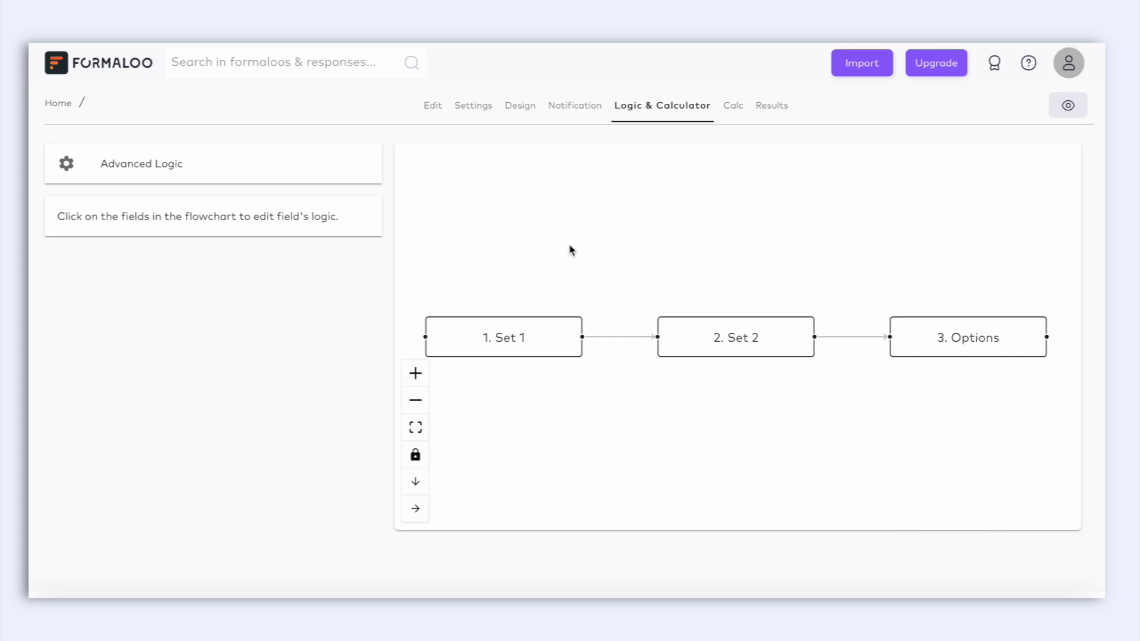
# Add a Section field titled 'Total price :' followed by the pasted {{ price }} variable
pyautogui.click(434, 107)
pyautogui.scroll(-5, 512, 392)
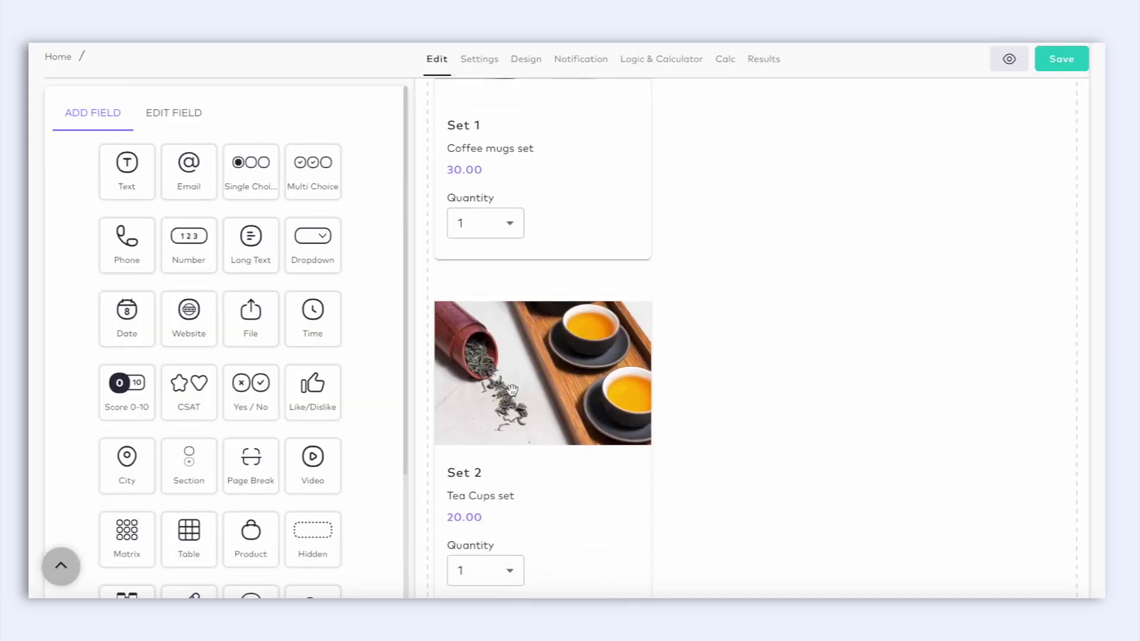
pyautogui.scroll(-10, 512, 390)
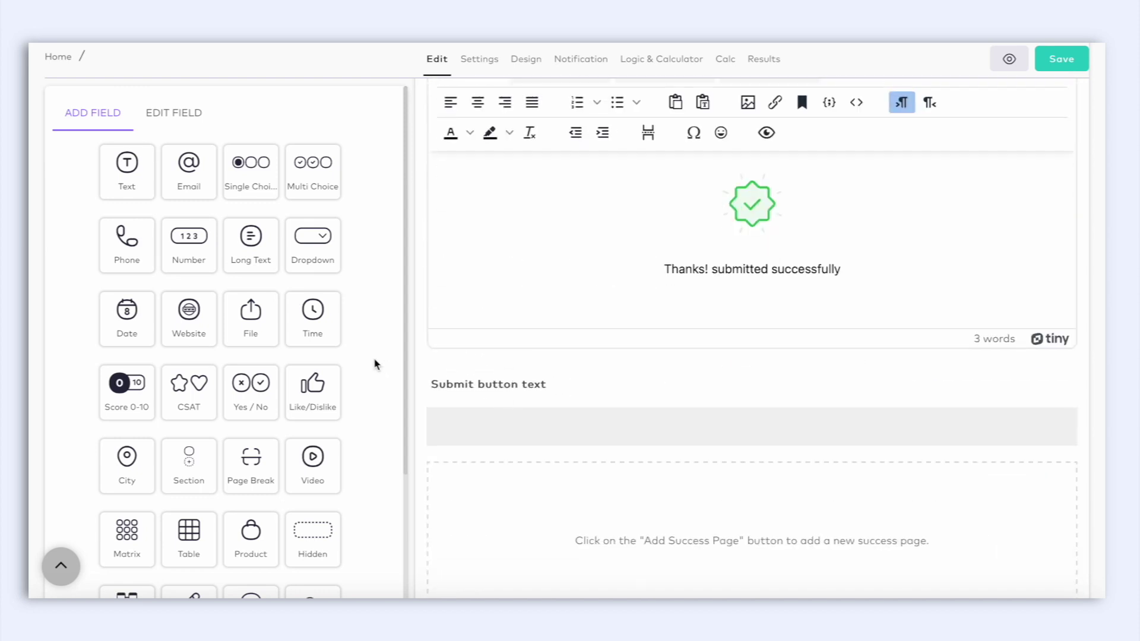
pyautogui.scroll(-1, 376, 364)
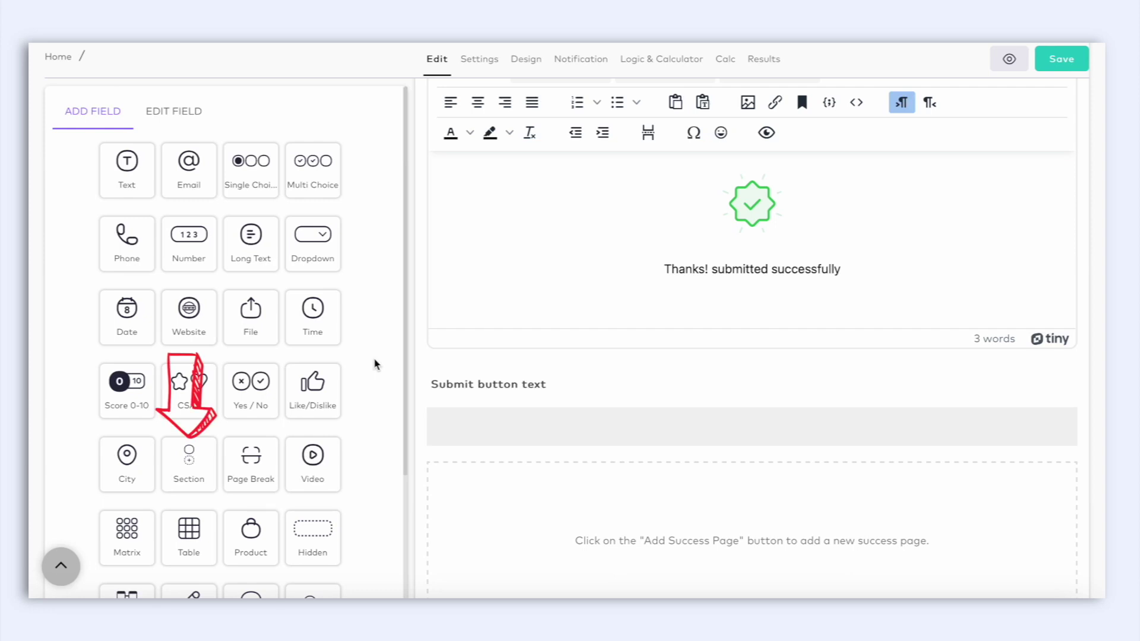
pyautogui.click(199, 467)
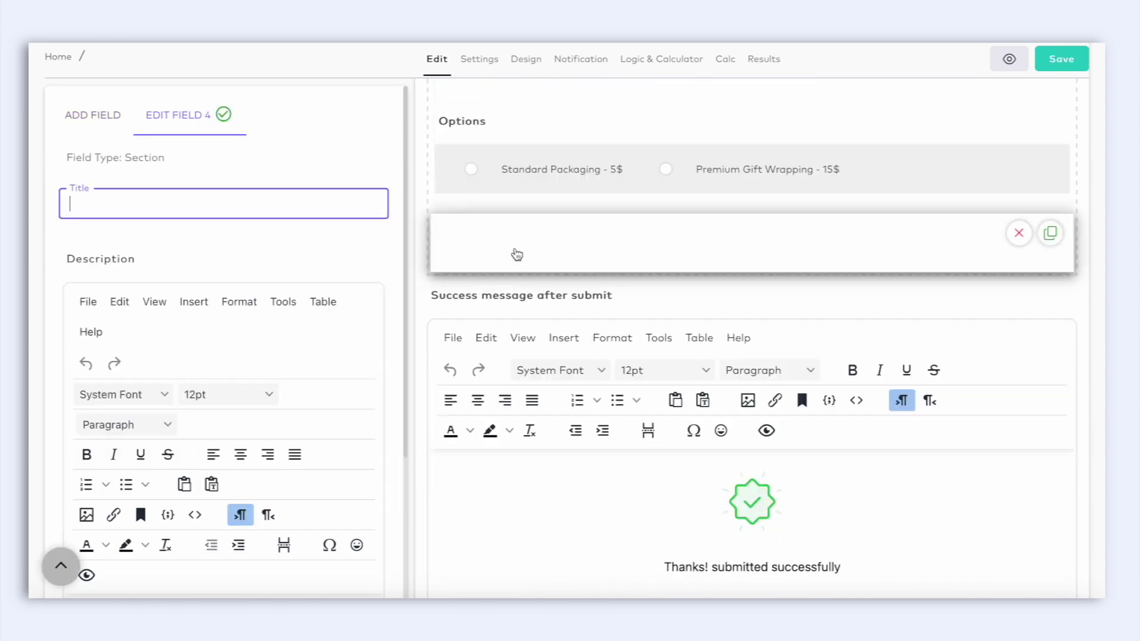
pyautogui.click(238, 193)
pyautogui.write('Total price :')
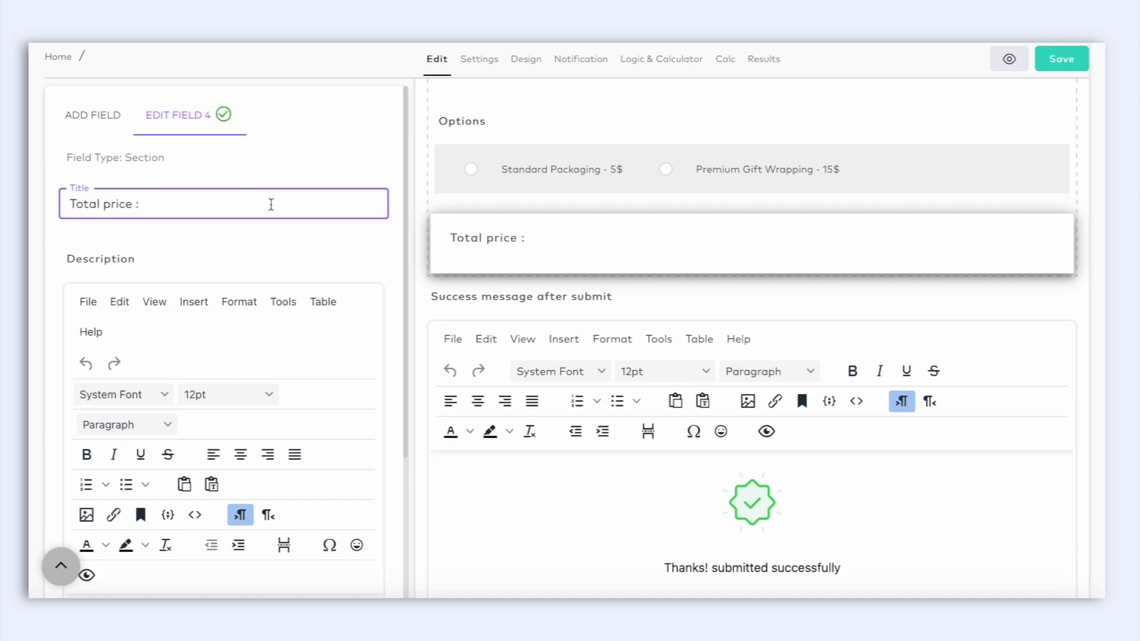
pyautogui.write('{{ price }}')
pyautogui.scroll(-3, 223, 273)
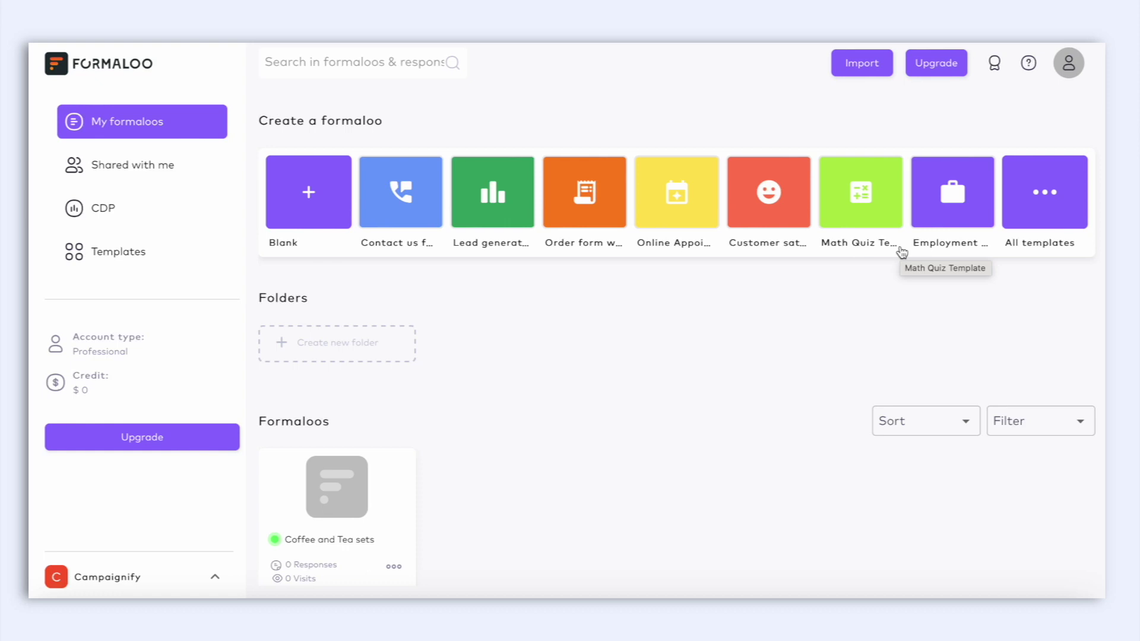
# Start a new payment method under Payment Methods, comparing the Stripe, PayPal, Square and Razorpay gateways
pyautogui.click(1066, 71)
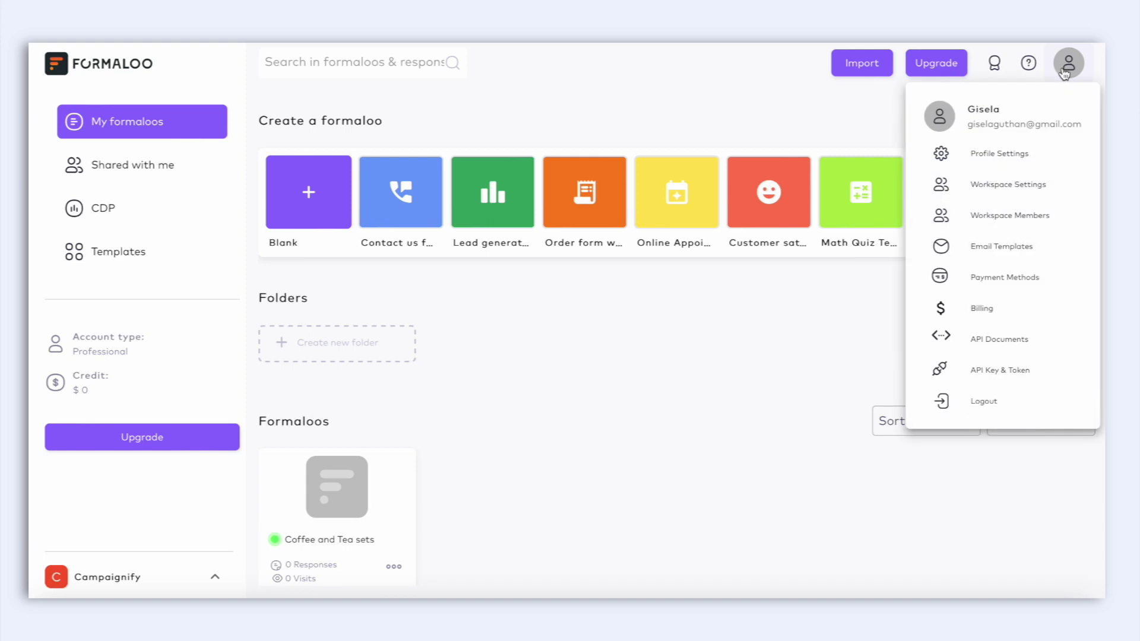
pyautogui.click(1026, 283)
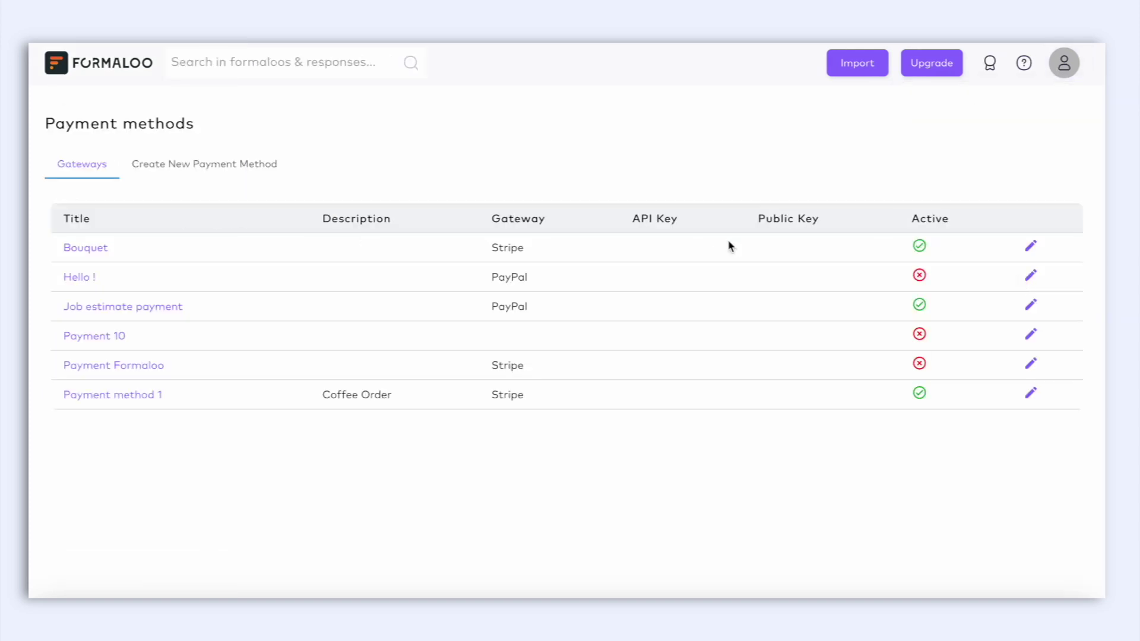
pyautogui.click(263, 166)
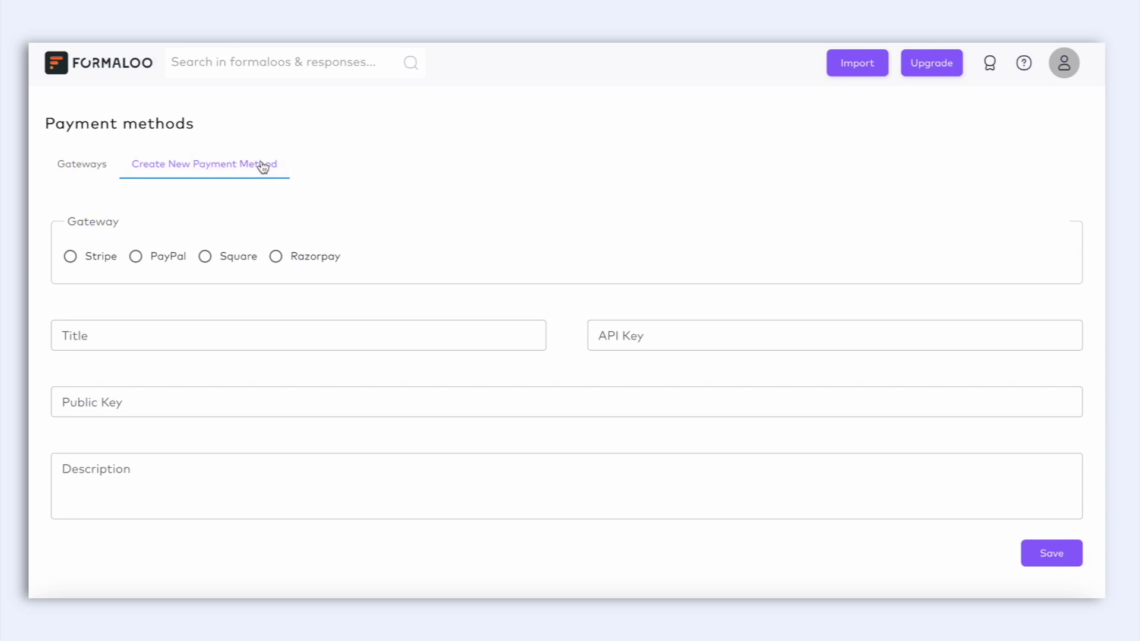
pyautogui.click(70, 256)
pyautogui.click(135, 256)
pyautogui.click(205, 256)
pyautogui.click(276, 256)
pyautogui.scroll(-1, 249, 295)
# Create a Stripe payment method titled 'Coffee and Tea sets' and save it
pyautogui.click(70, 229)
pyautogui.click(117, 304)
pyautogui.write('Coffee and Tea se')
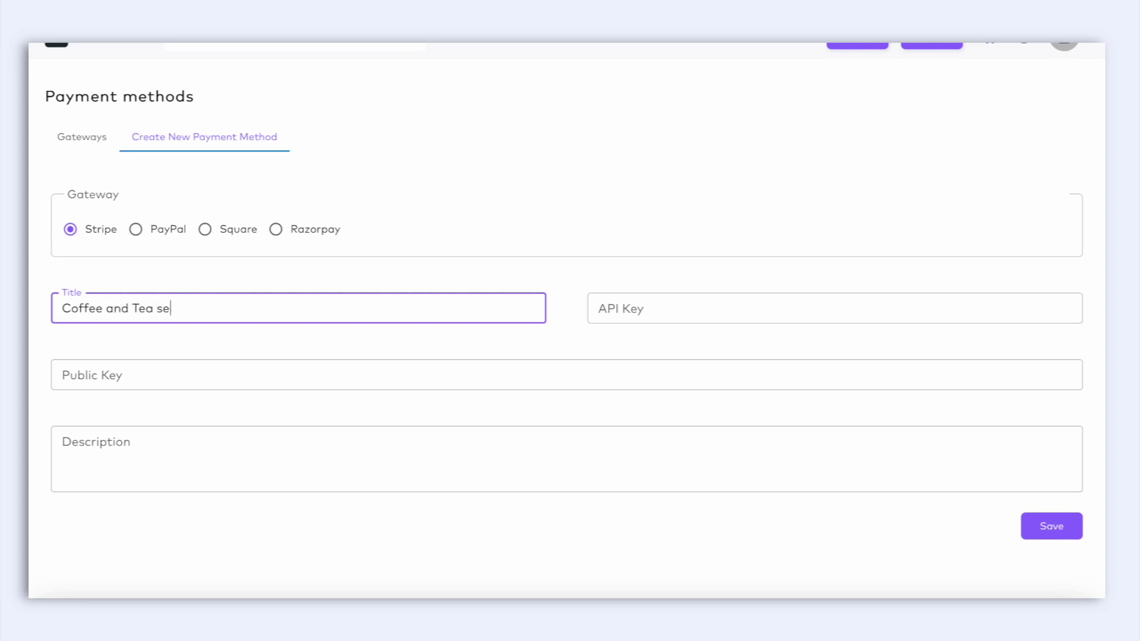
pyautogui.write('ts')
pyautogui.click(1004, 470)
pyautogui.click(1031, 522)
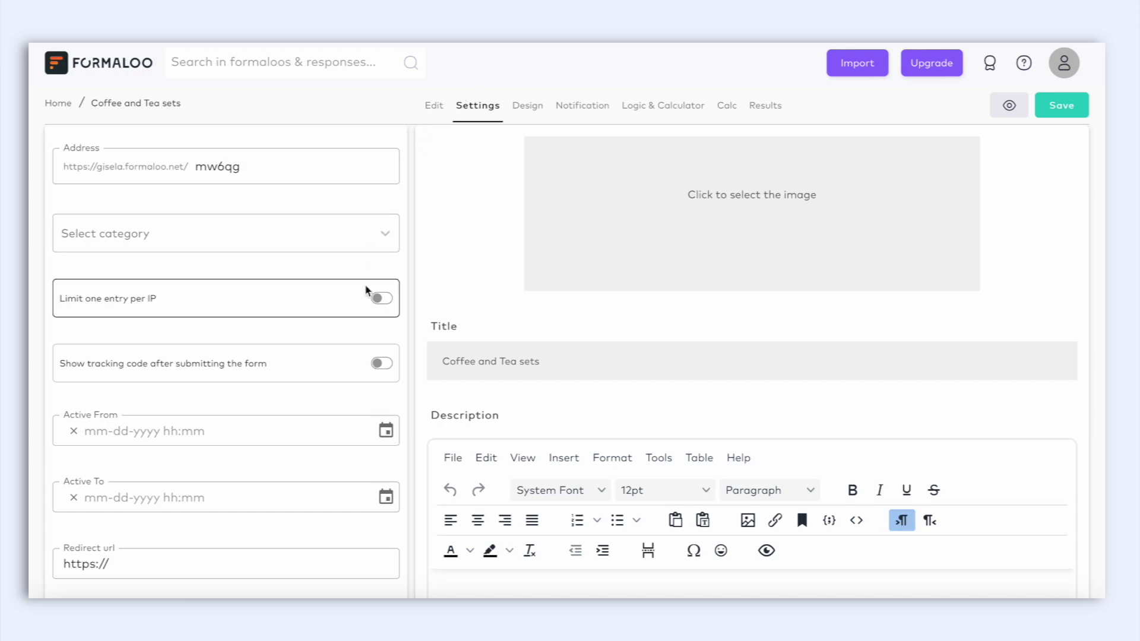
# Switch on Form with payment, select the 'Coffee and Tea sets' payment method, and save
pyautogui.scroll(-5, 368, 290)
pyautogui.scroll(-5, 366, 292)
pyautogui.click(382, 402)
pyautogui.scroll(-2, 385, 403)
pyautogui.click(385, 401)
pyautogui.click(376, 440)
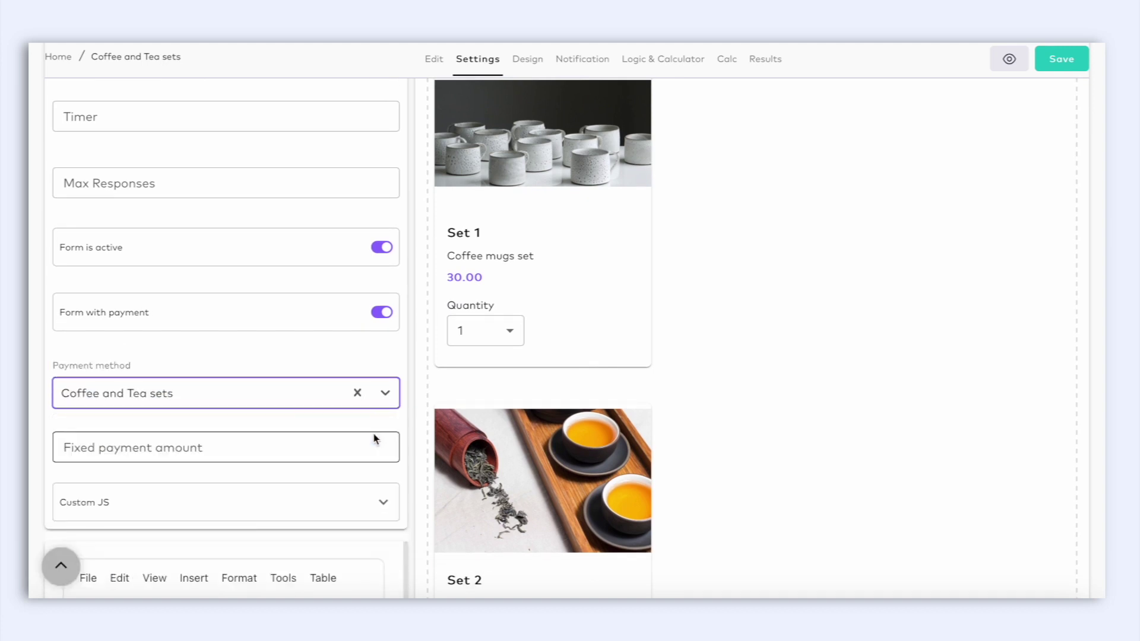
pyautogui.click(1069, 65)
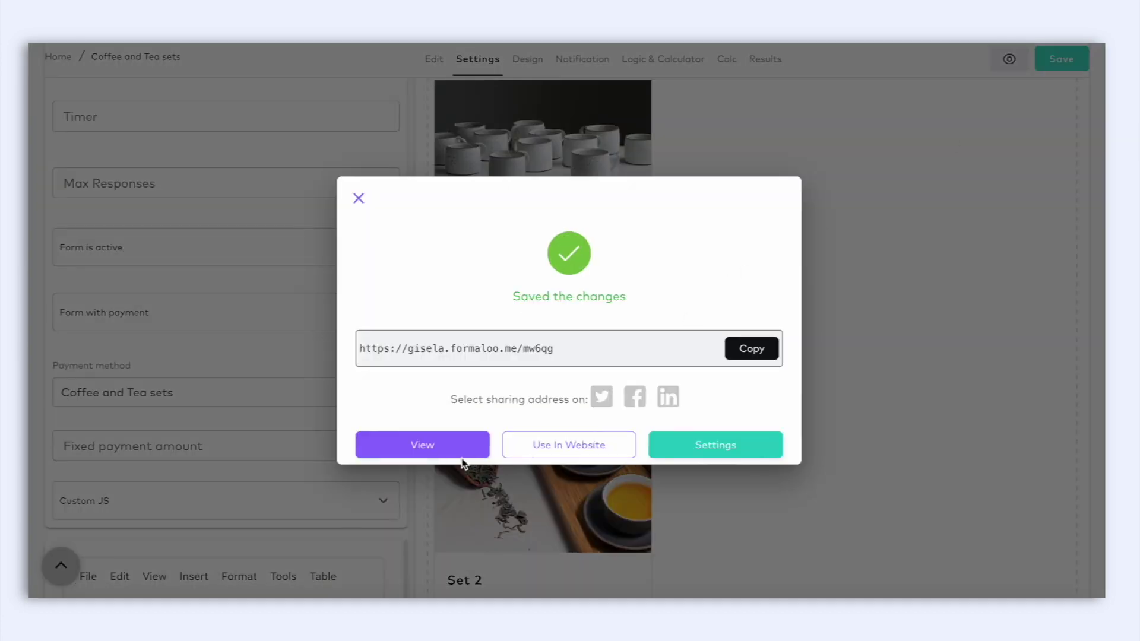
# In the live form, choose one Set 1 with Standard Packaging and confirm Total price : 35
pyautogui.click(455, 453)
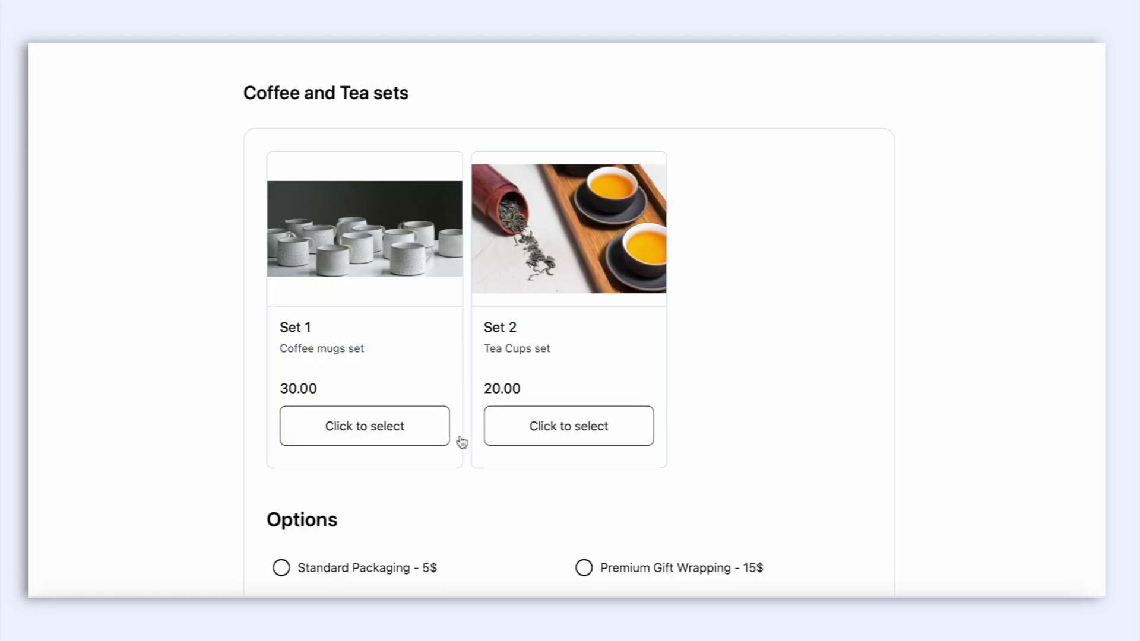
pyautogui.click(436, 441)
pyautogui.scroll(-3, 462, 484)
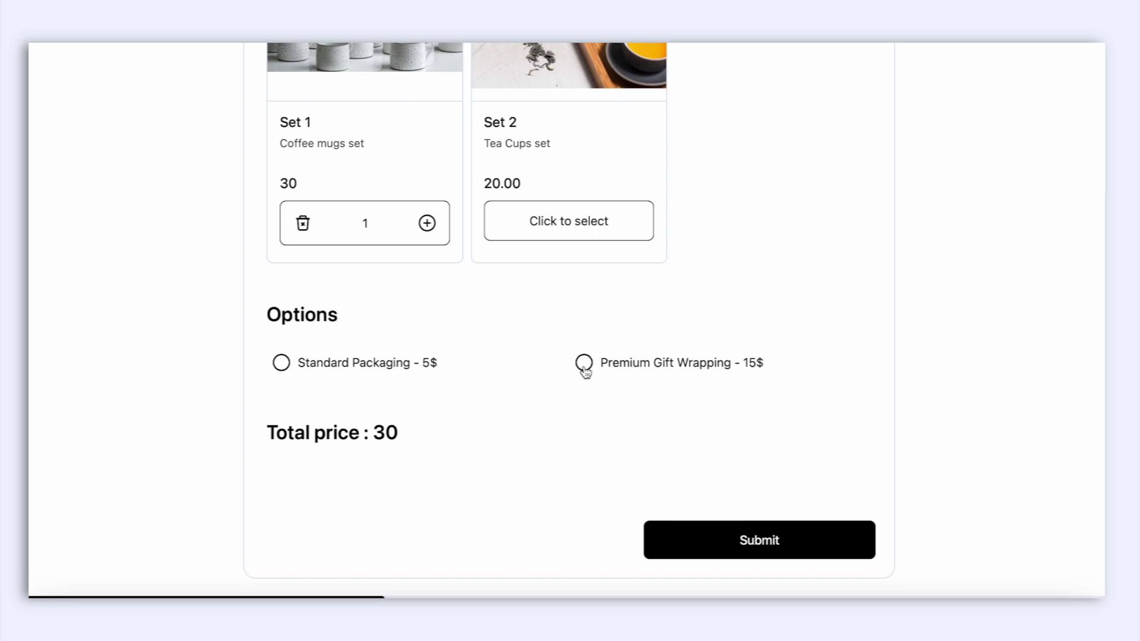
pyautogui.click(584, 363)
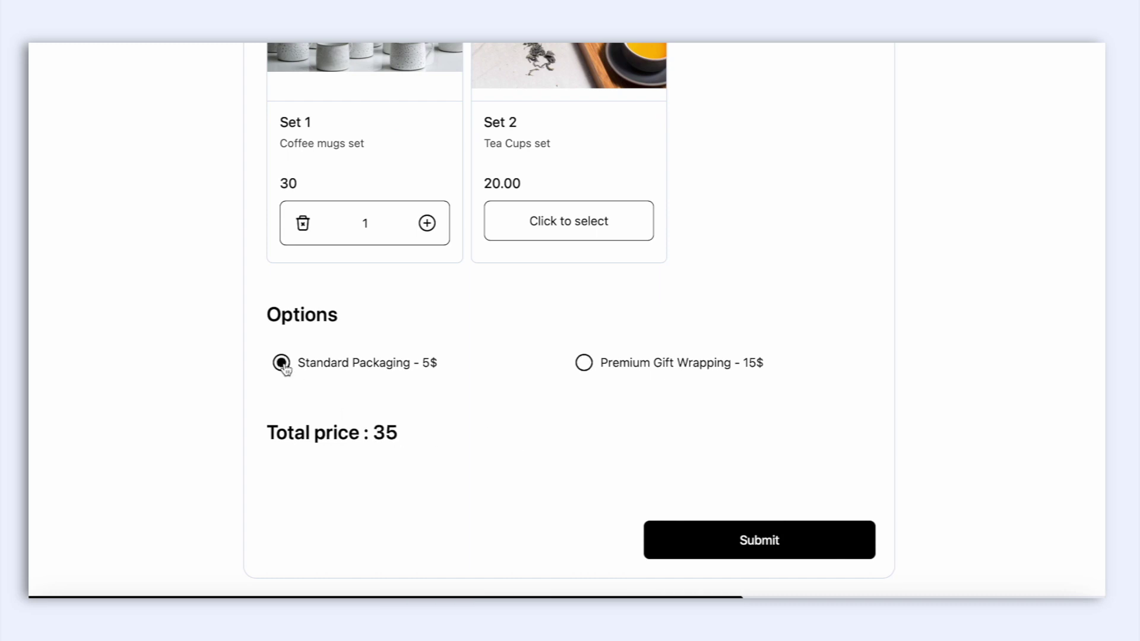